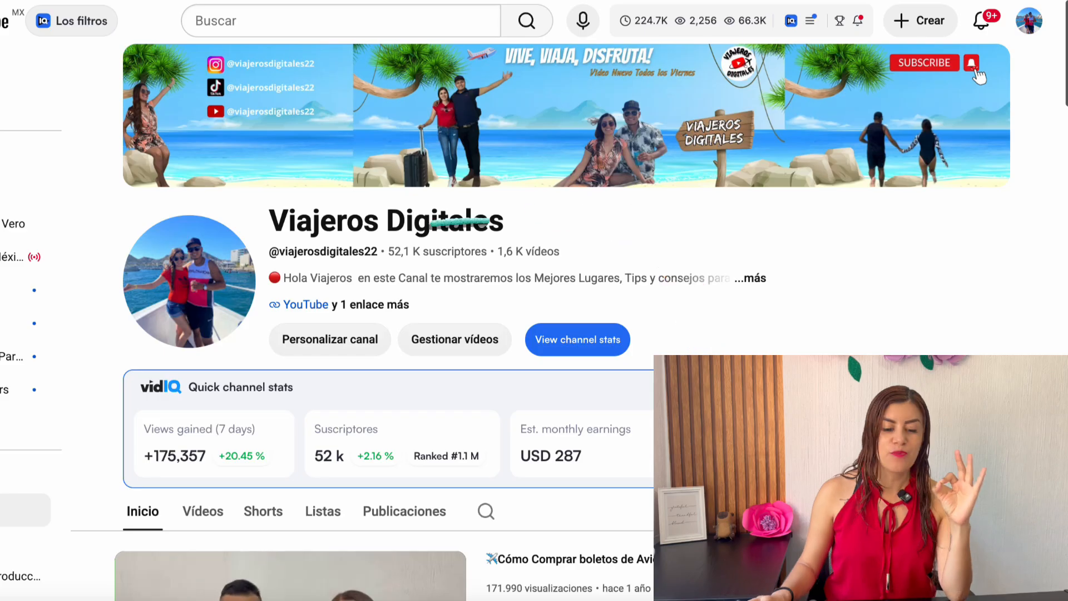
Browse the channel's videos sorted by most popular and examine which ones have the most views
scroll(534, 311, "down", 5)
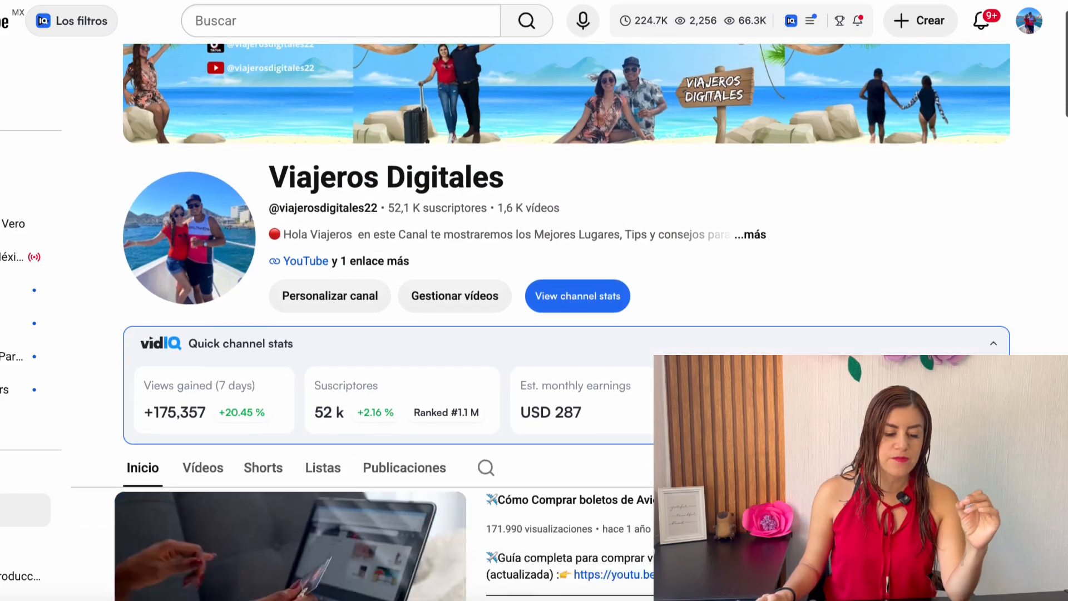
left_click(203, 257)
scroll(203, 257, "down", 2)
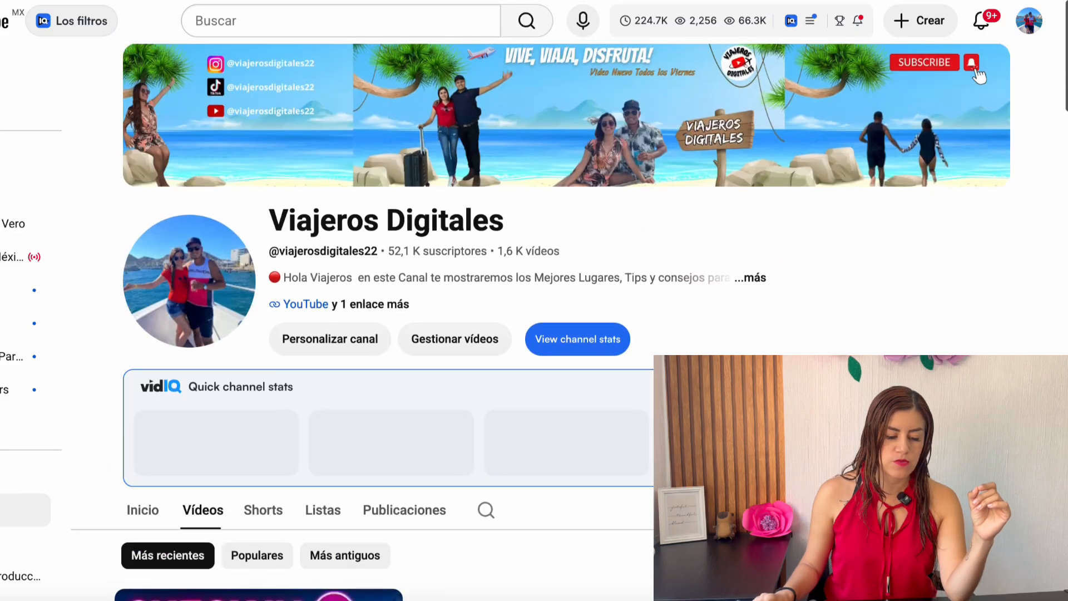
scroll(203, 257, "down", 2)
left_click(257, 430)
scroll(228, 462, "down", 5)
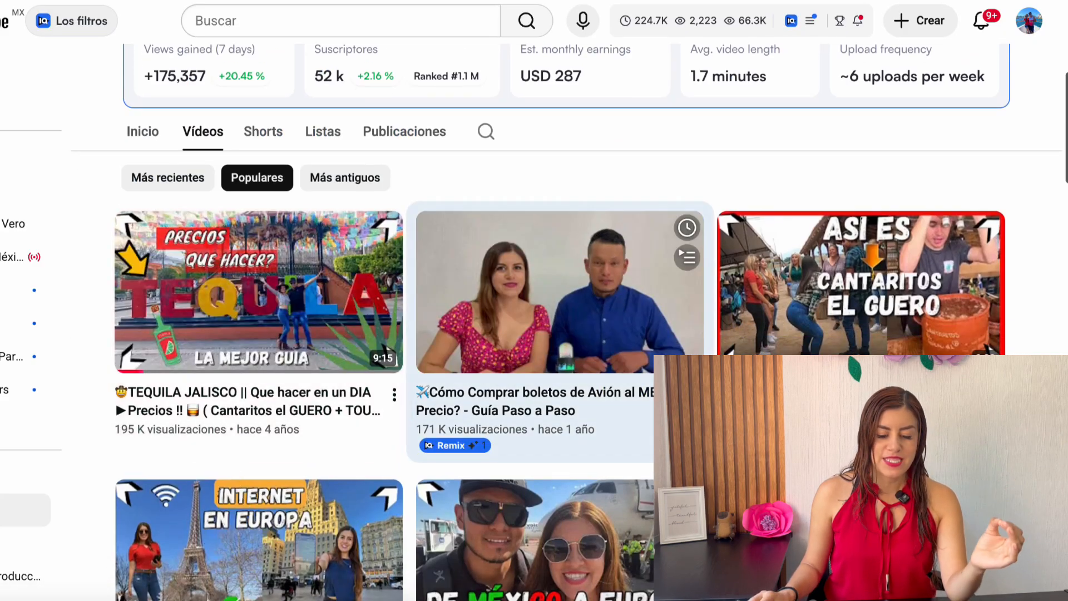
scroll(228, 333, "down", 15)
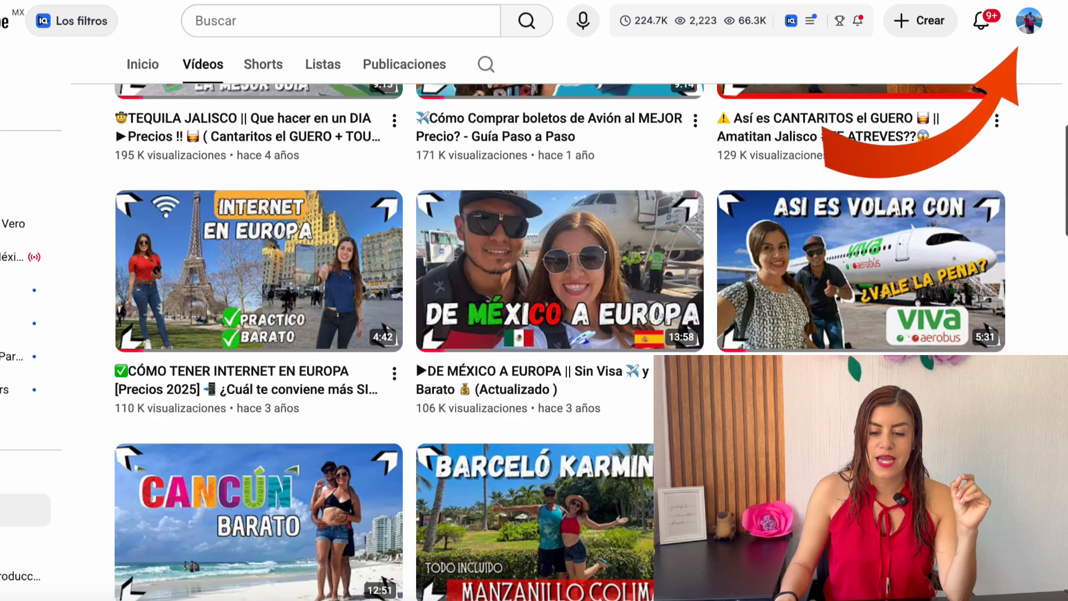
Open YouTube Studio from the channel account and start uploading a new video
left_click(1029, 20)
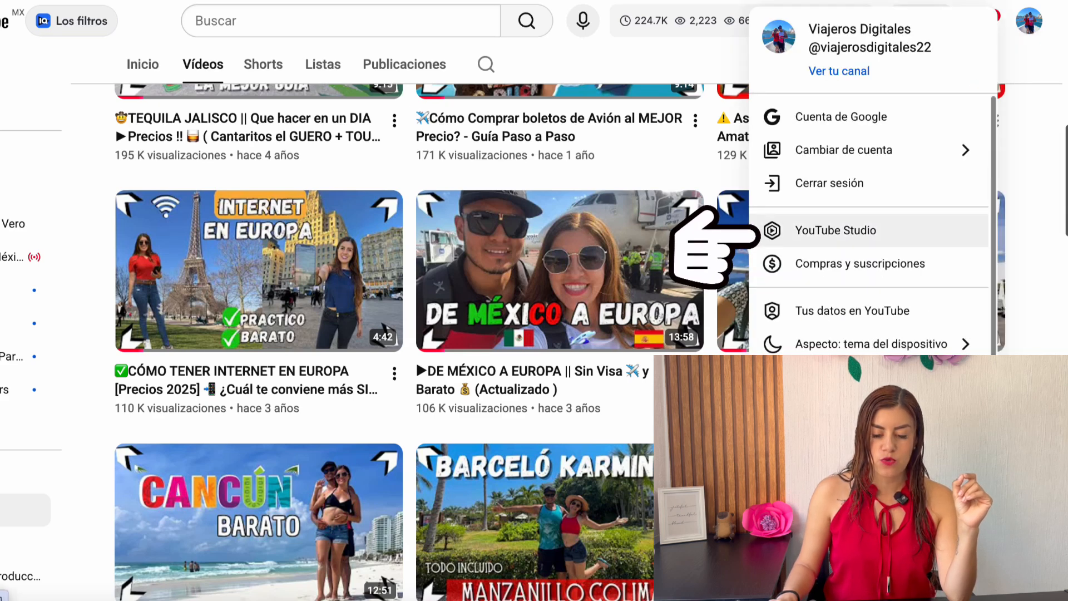
left_click(835, 229)
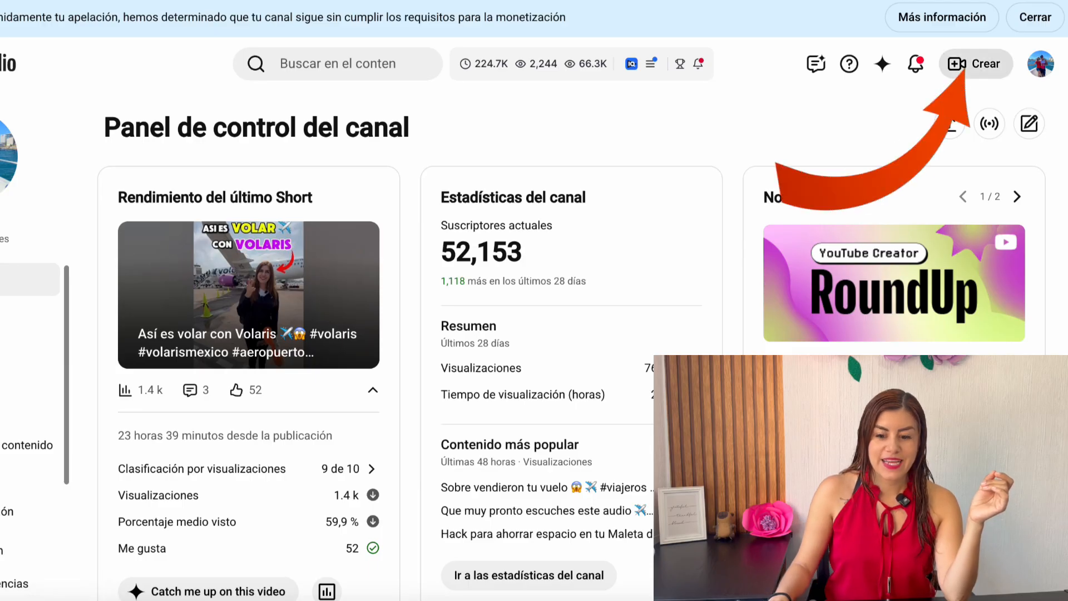
left_click(975, 63)
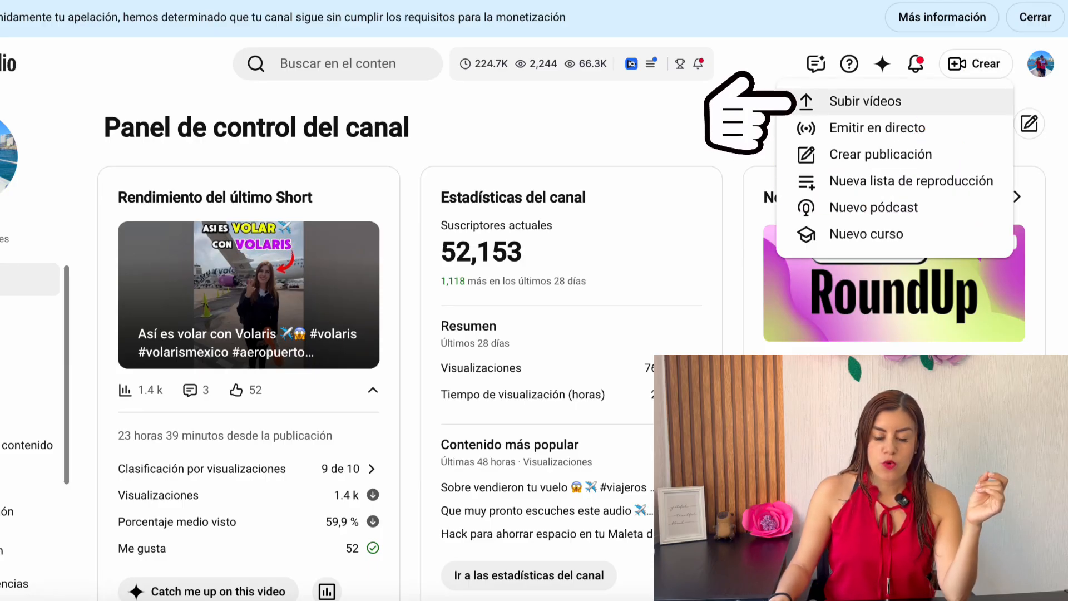
left_click(865, 102)
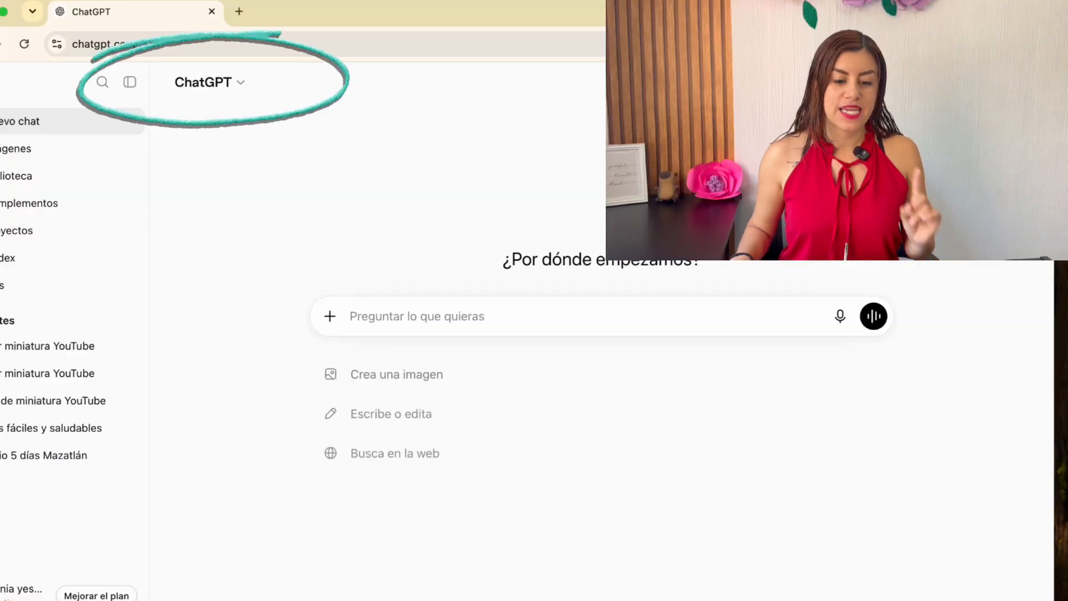
In ChatGPT, send the prompt "Voy a subir un video sobre: como es volar con volaris 2026, dame algunas sugerencias de titulos."
key("Caps_Lock")
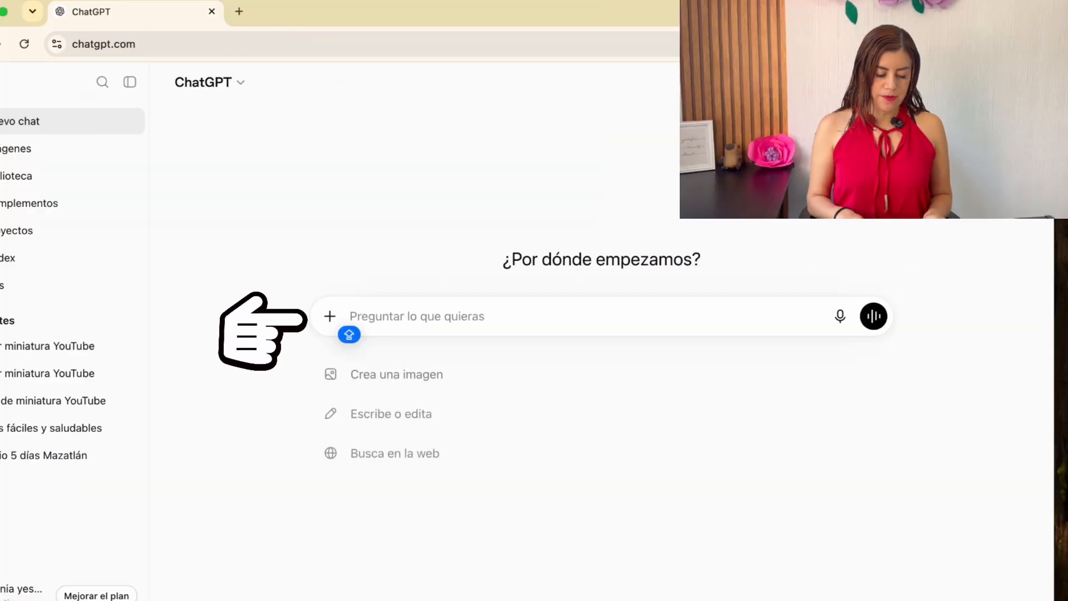
type("Voy a subir un ")
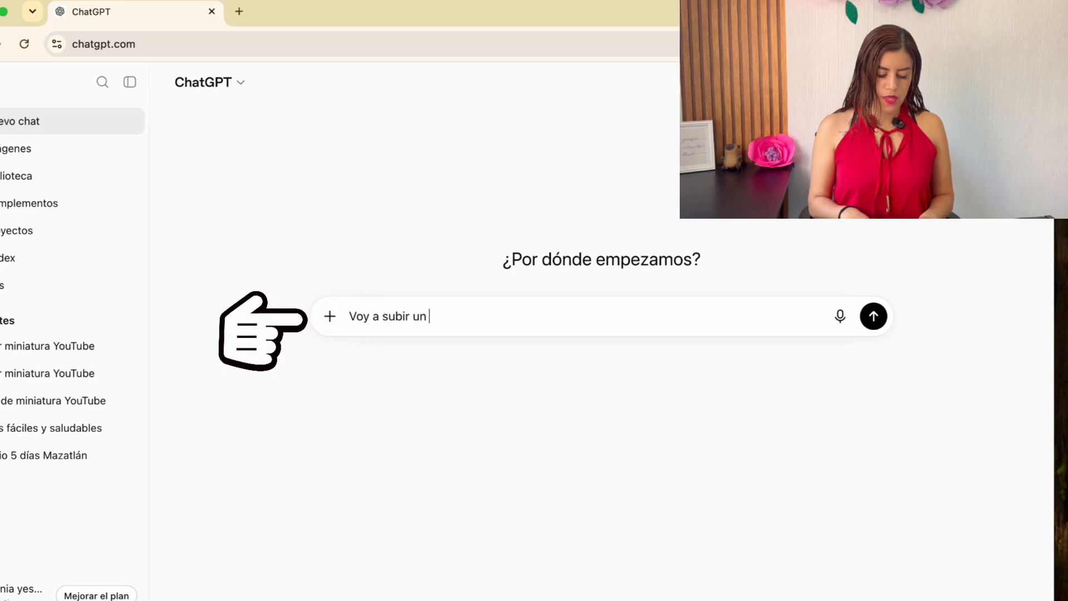
type("video sobre: ")
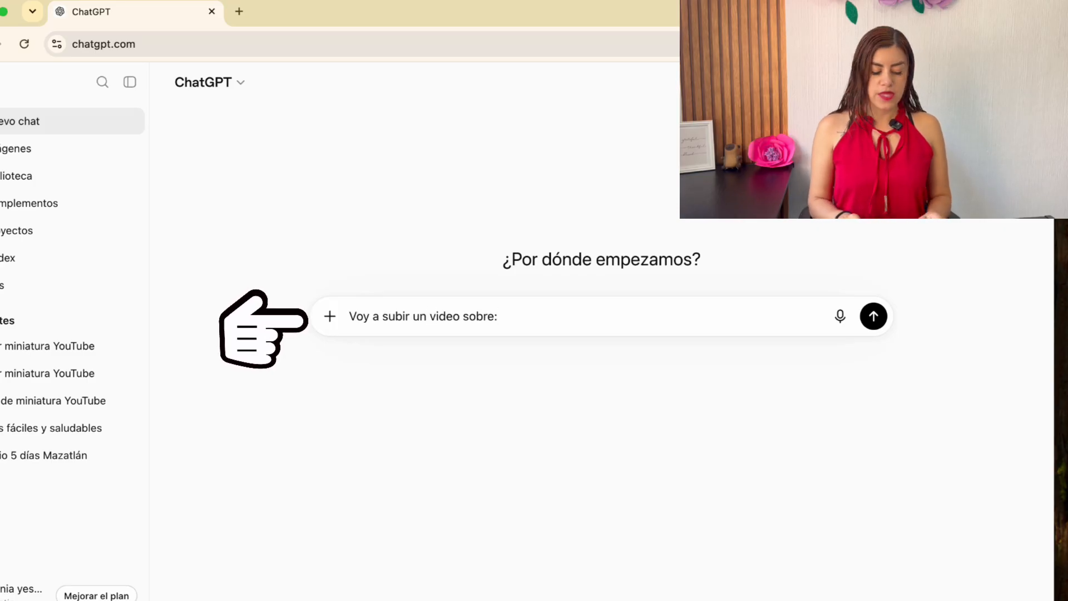
type("como es ")
type("volar con ")
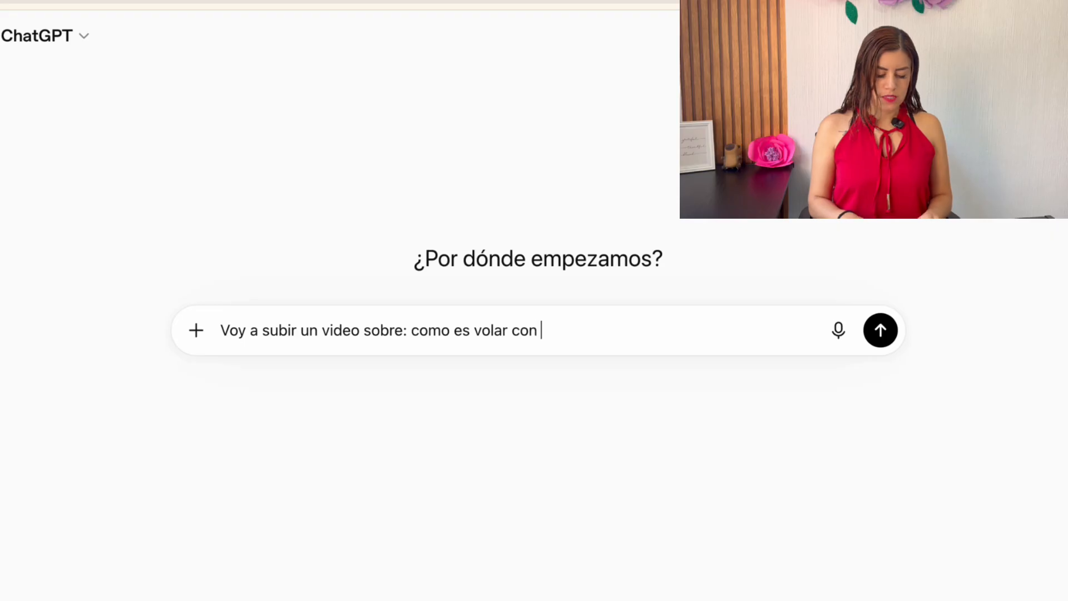
type("volaris 2026, dame algunas sugerencias de titulos.")
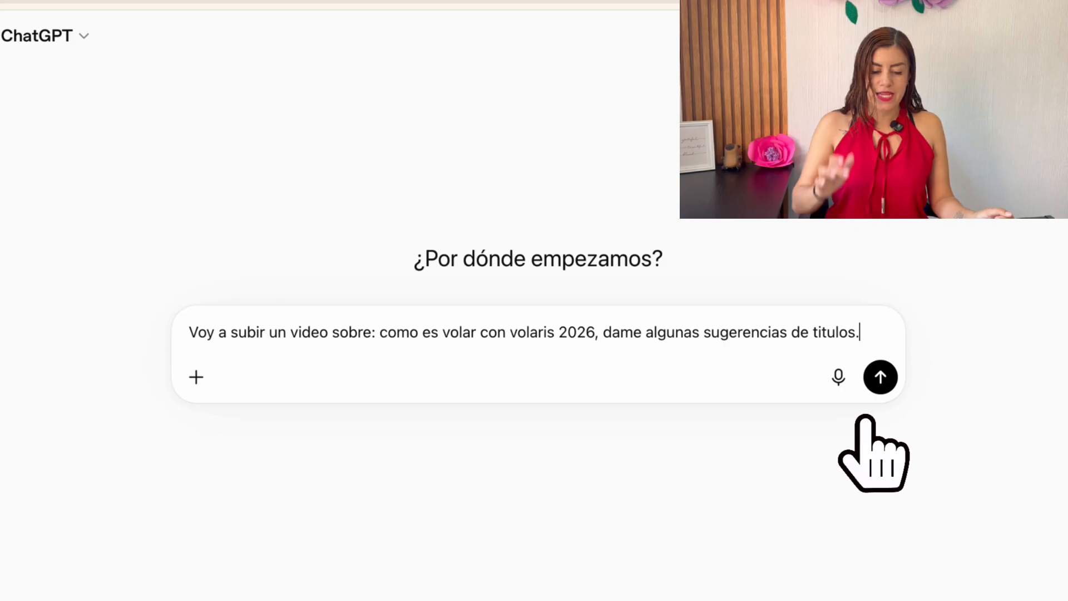
key("Return")
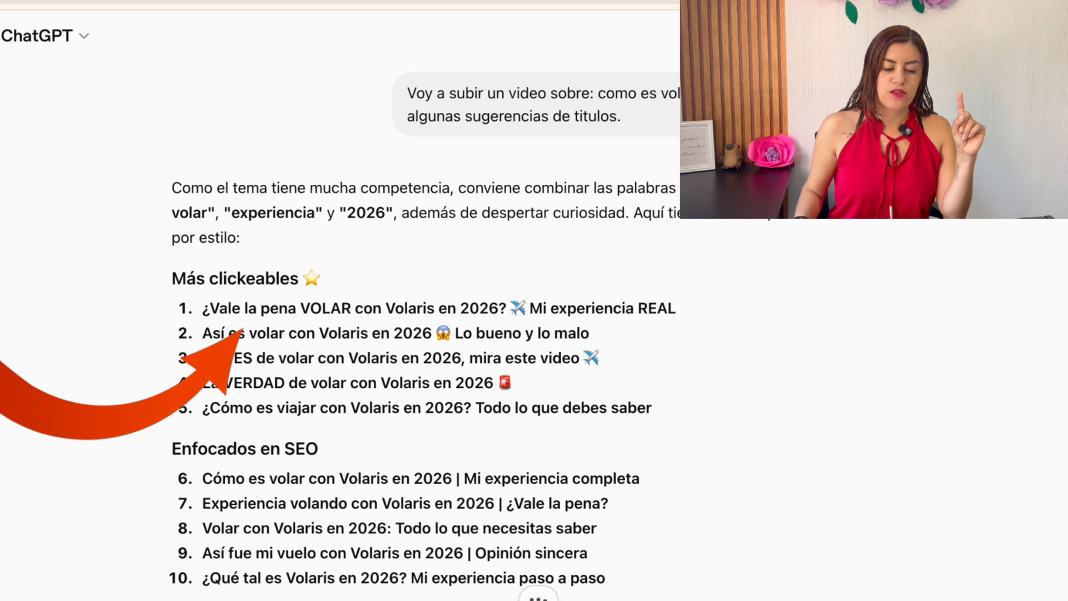
Read through the suggested titles in the clickable, SEO and curiosity groups, down to the five favourites for getting clicks
scroll(423, 334, "down", 2)
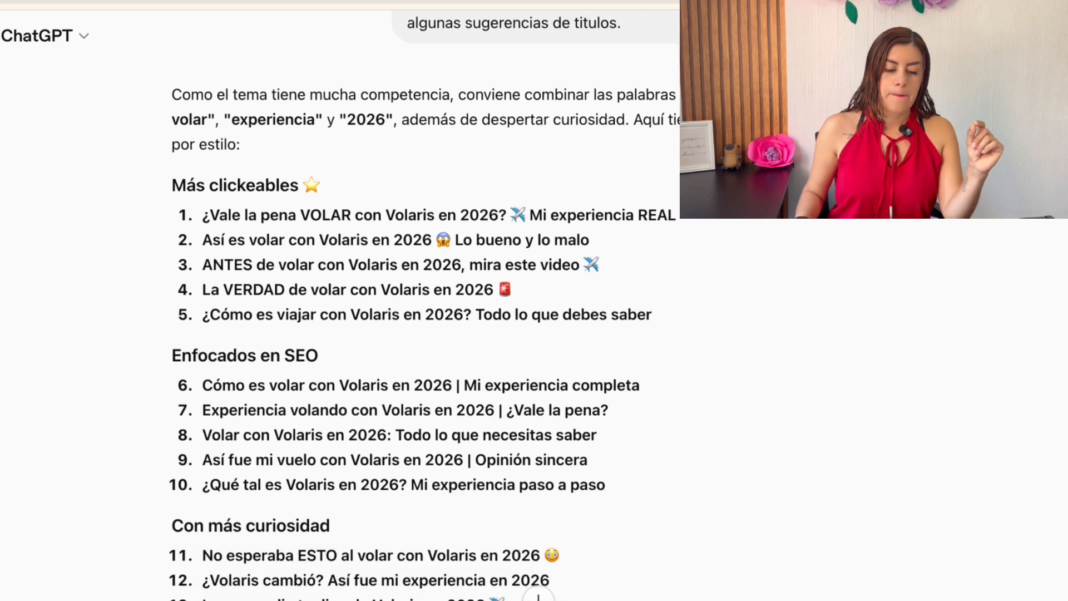
left_click_drag(287, 215, 591, 215)
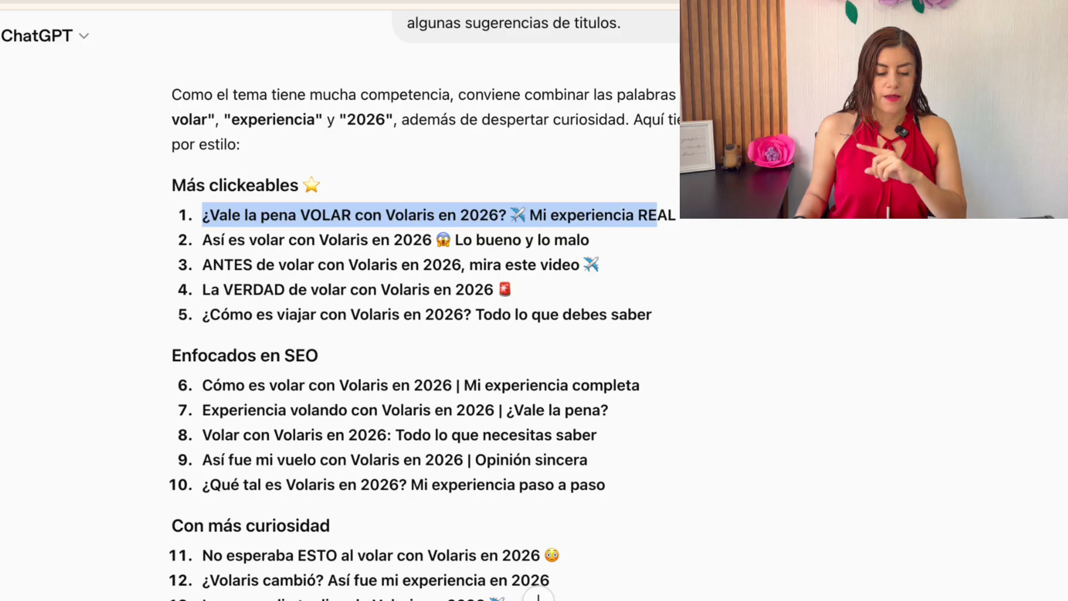
scroll(420, 305, "down", 1)
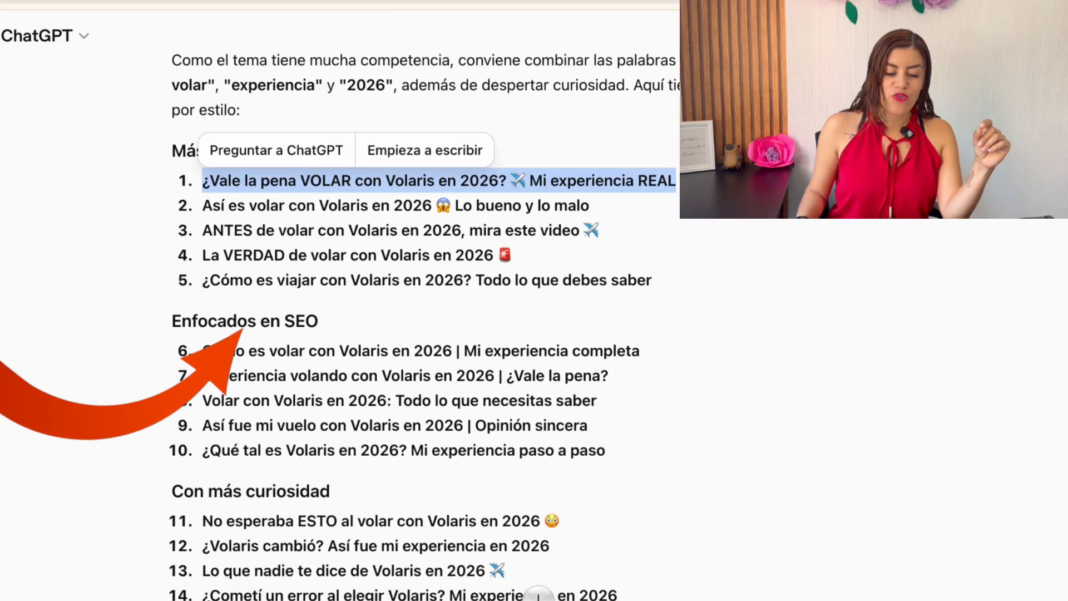
left_click_drag(173, 321, 294, 321)
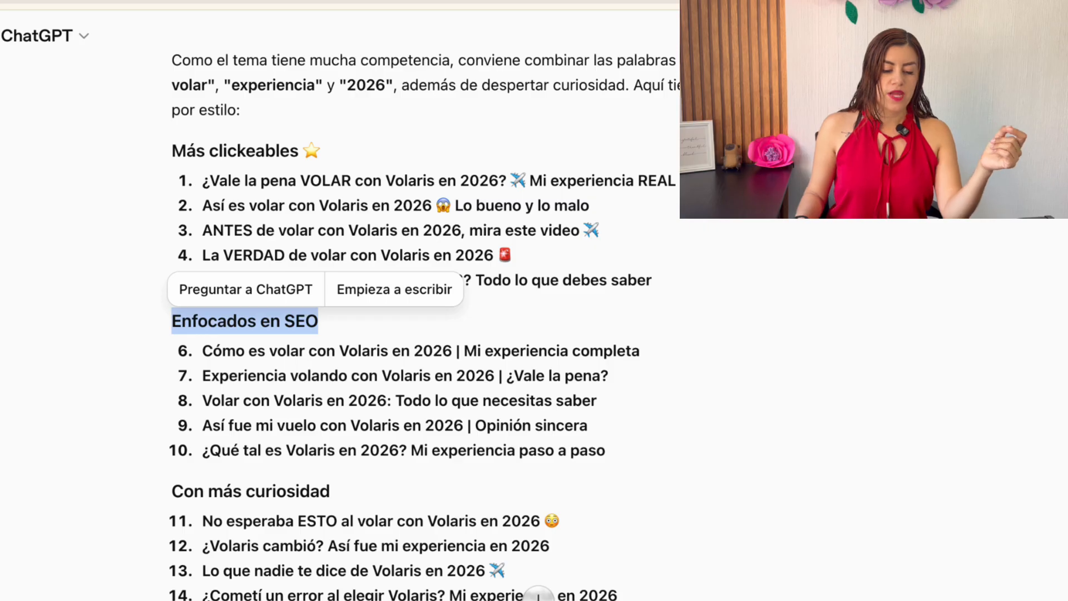
left_click_drag(202, 350, 392, 351)
scroll(389, 333, "down", 3)
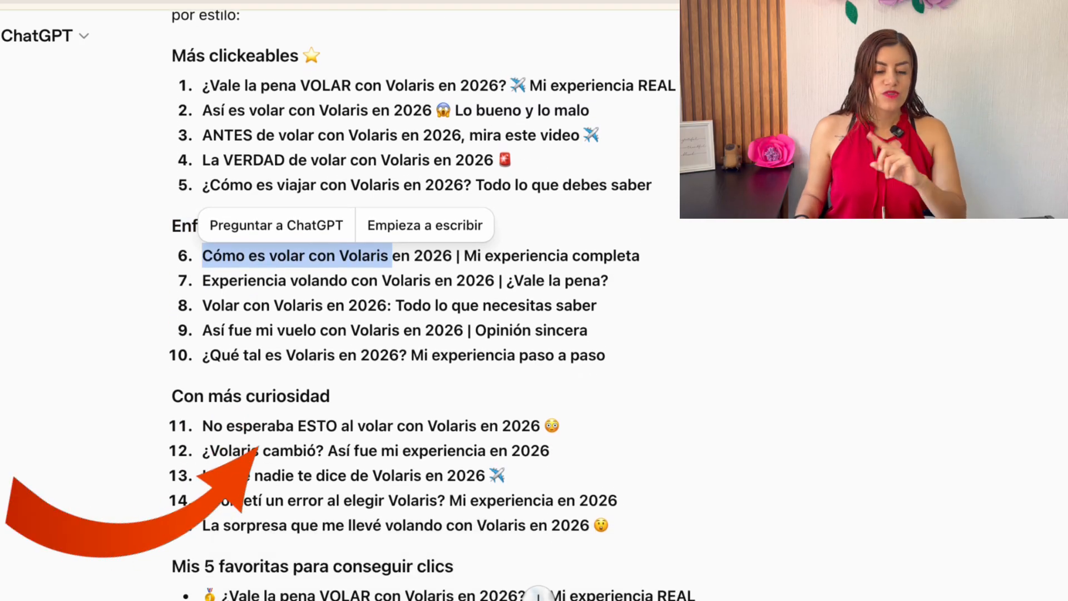
left_click_drag(203, 426, 559, 426)
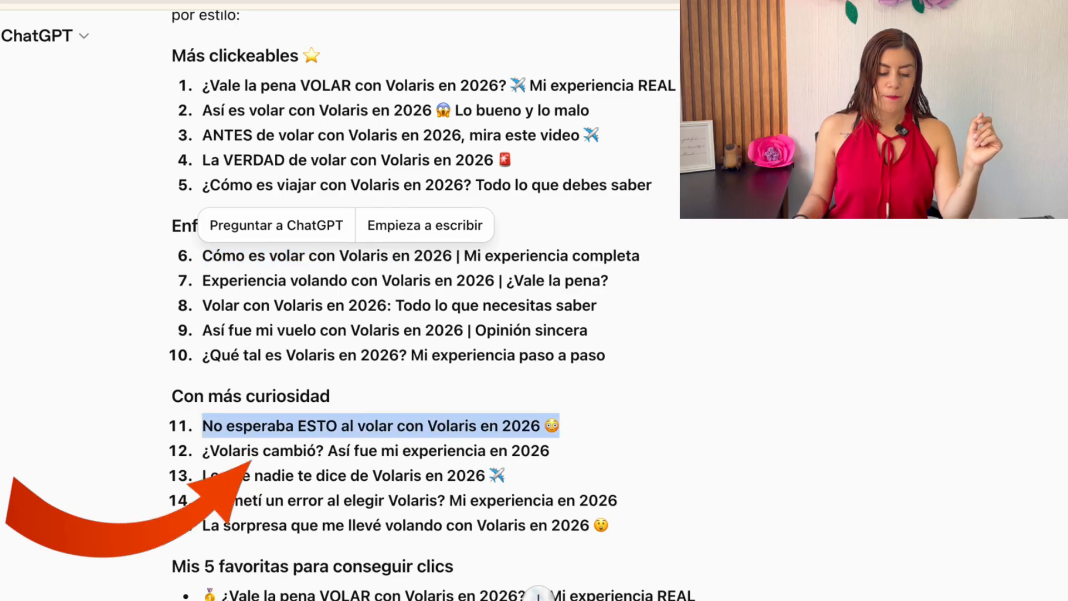
scroll(389, 333, "down", 5)
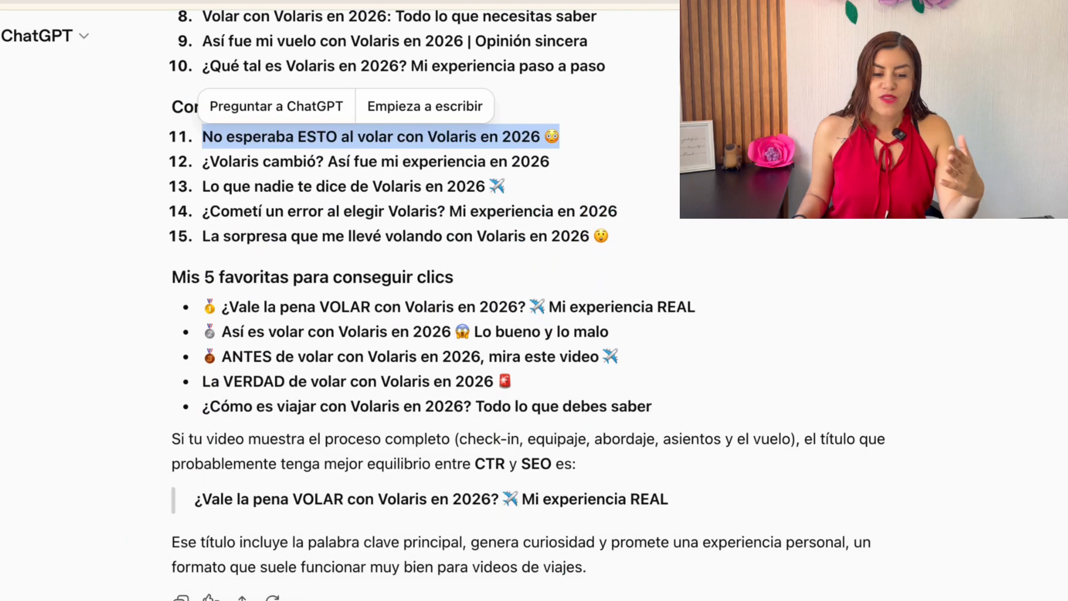
left_click_drag(171, 277, 453, 277)
In YouTube Studio, replace the video title with "🟣¿Vale la pena VOLAR con Volaris en 2026? ✈️ Mi experiencia REAL", using the title copied from ChatGPT
left_click_drag(217, 307, 696, 307)
key("ctrl+c")
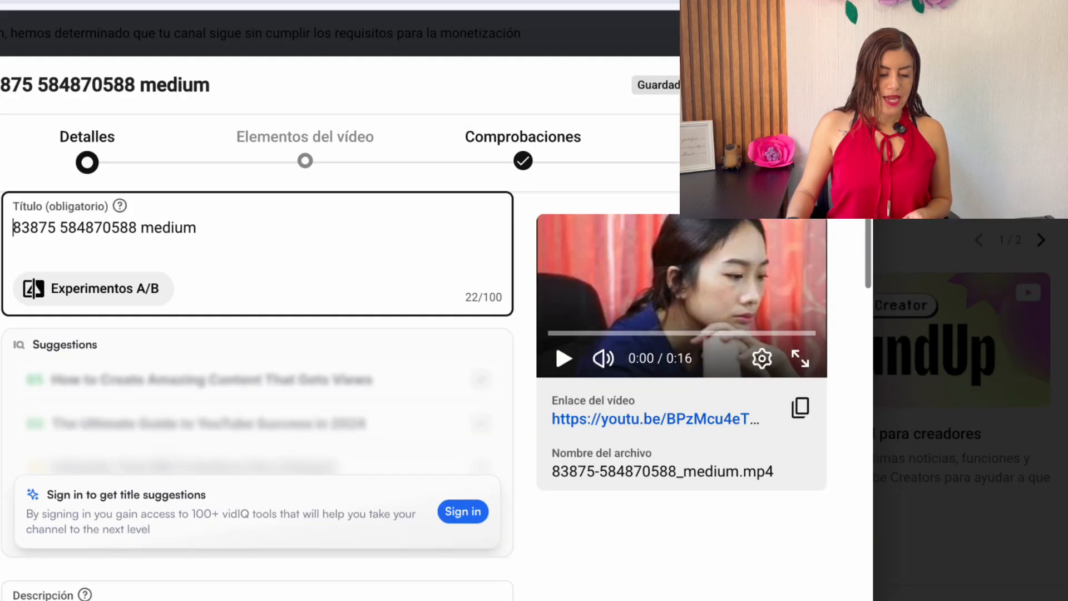
left_click_drag(21, 227, 197, 229)
key("BackSpace")
key("BackSpace")
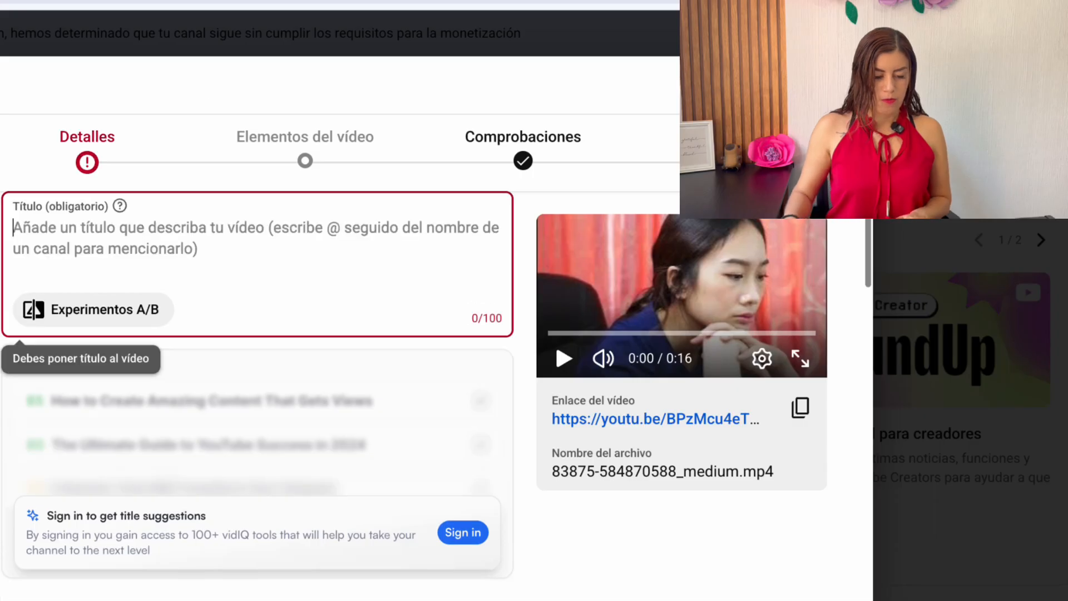
key("ctrl+v")
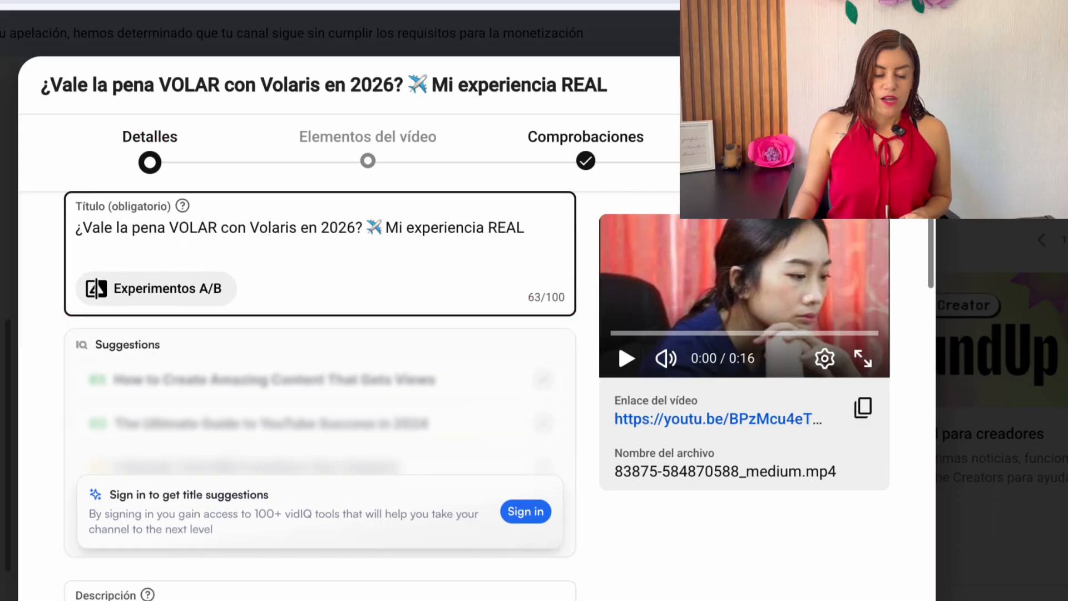
key("Home")
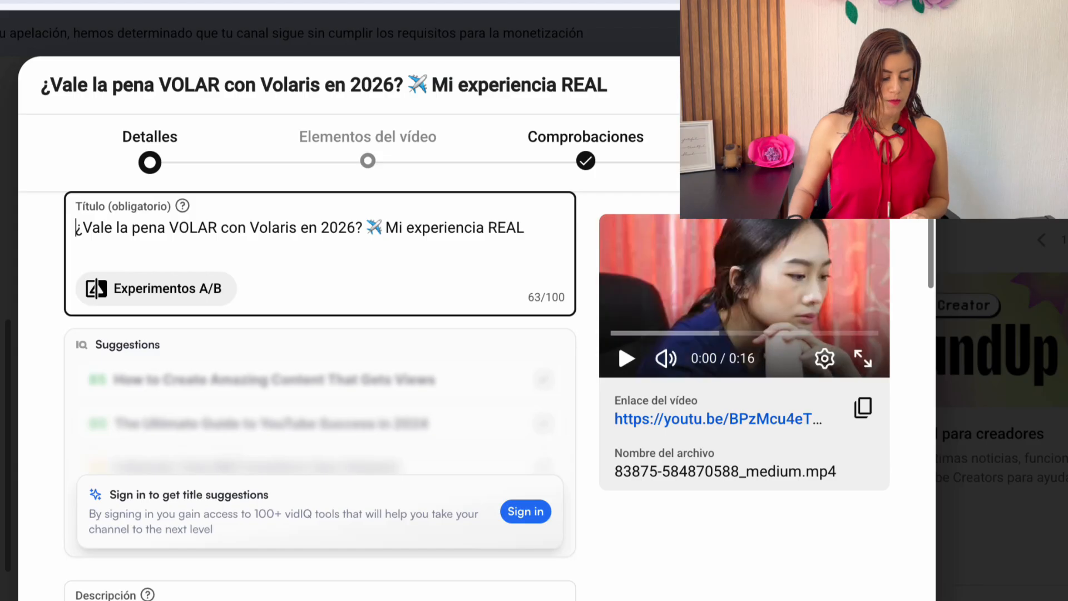
type("🟣")
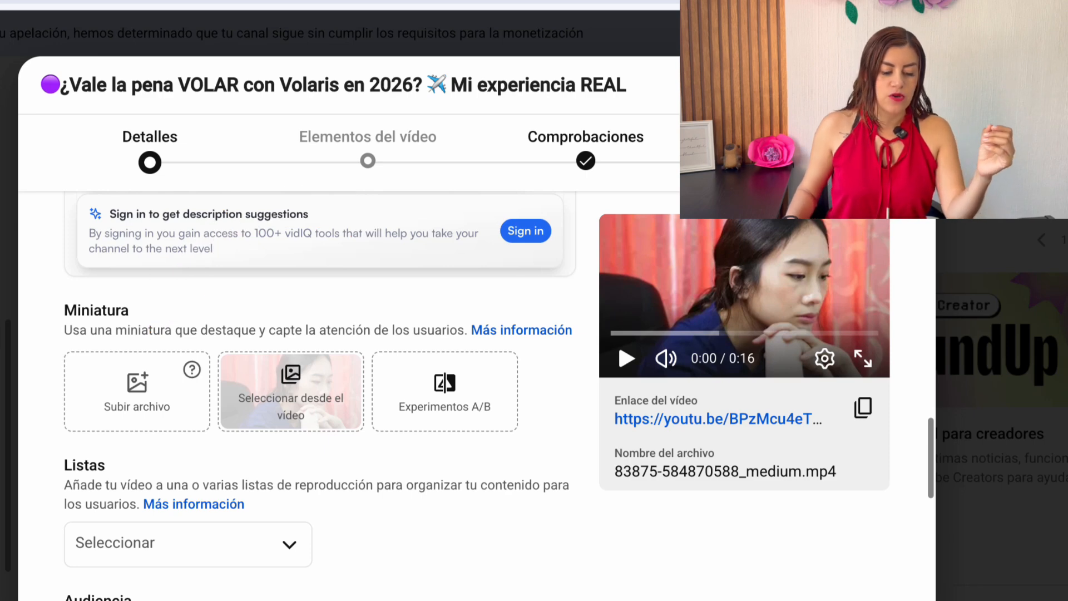
Upload asi-es-volar-con-volaris.jpg from the Descargas folder as the video's thumbnail
left_click(134, 408)
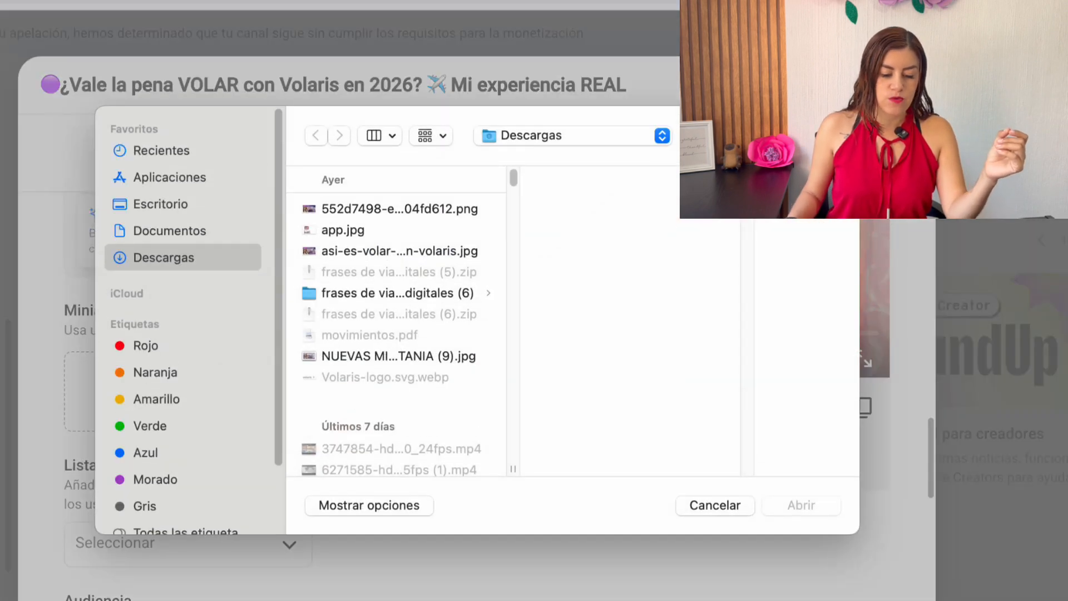
left_click(399, 251)
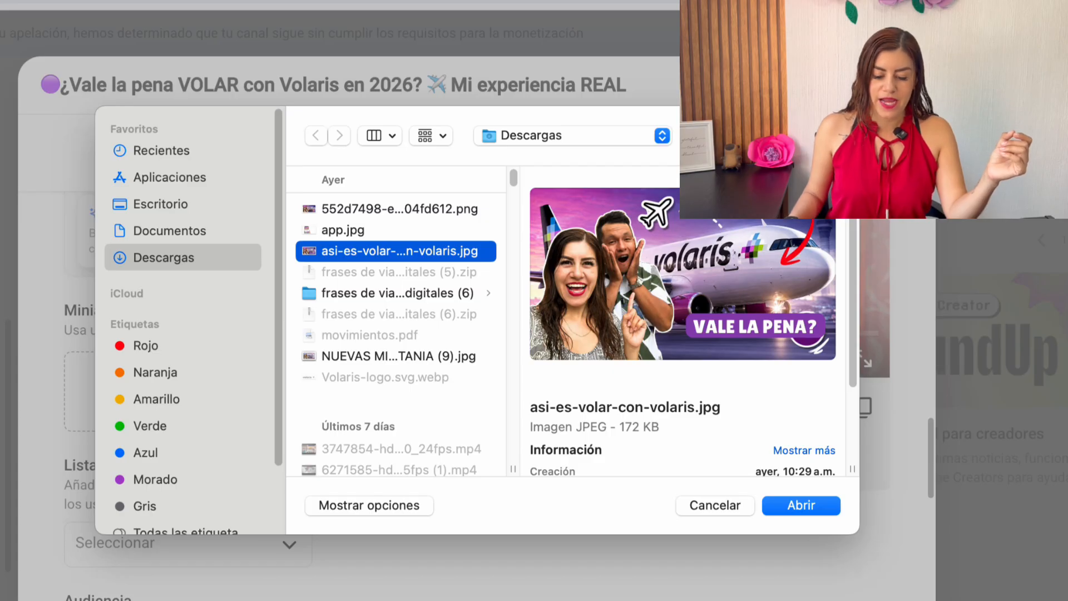
key("Return")
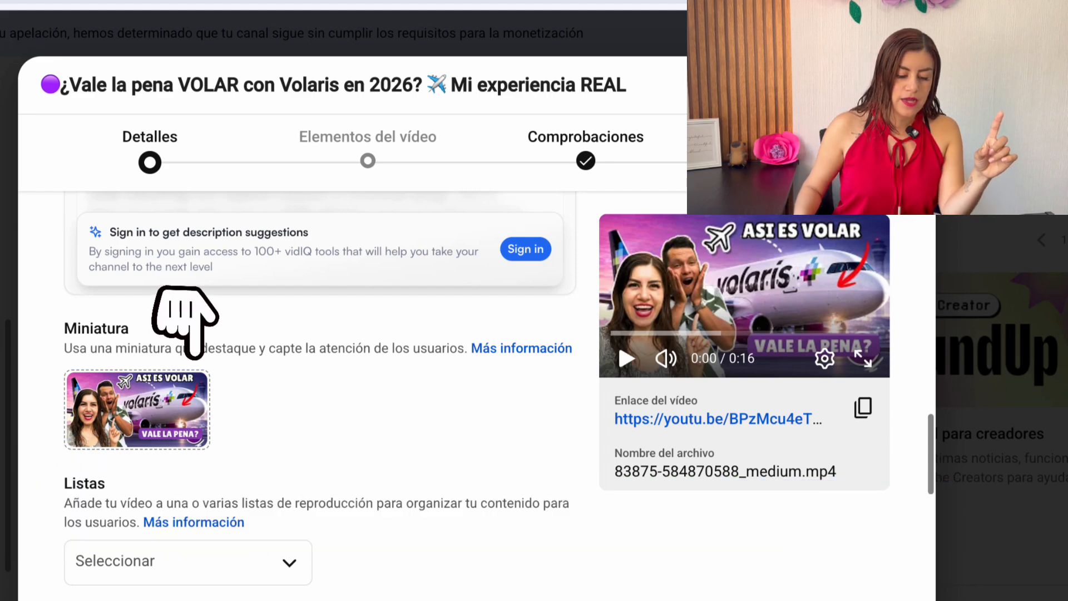
Set up an A/B experiment with 552d7498-ed3e-4d21-9cea-0fcd604fd612.png as the second thumbnail, comparing both title and thumbnail
left_click(191, 389)
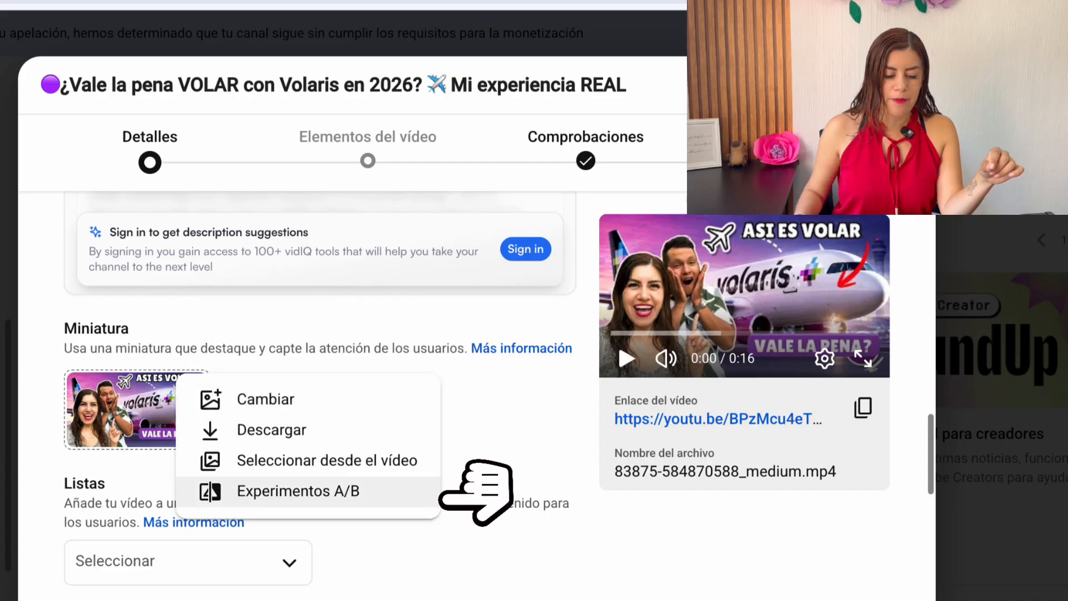
left_click(312, 491)
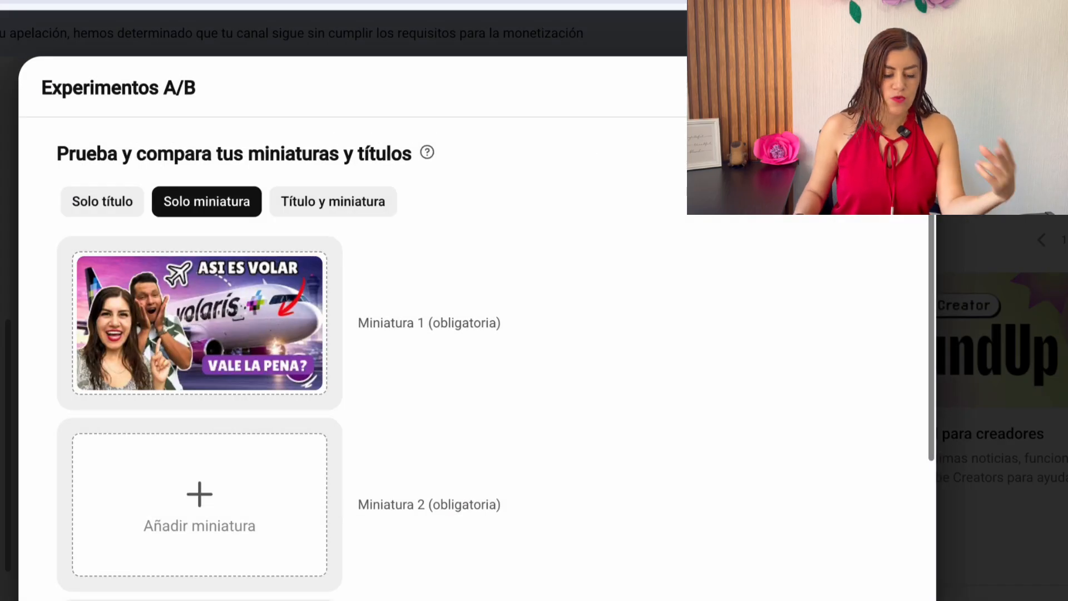
left_click(276, 506)
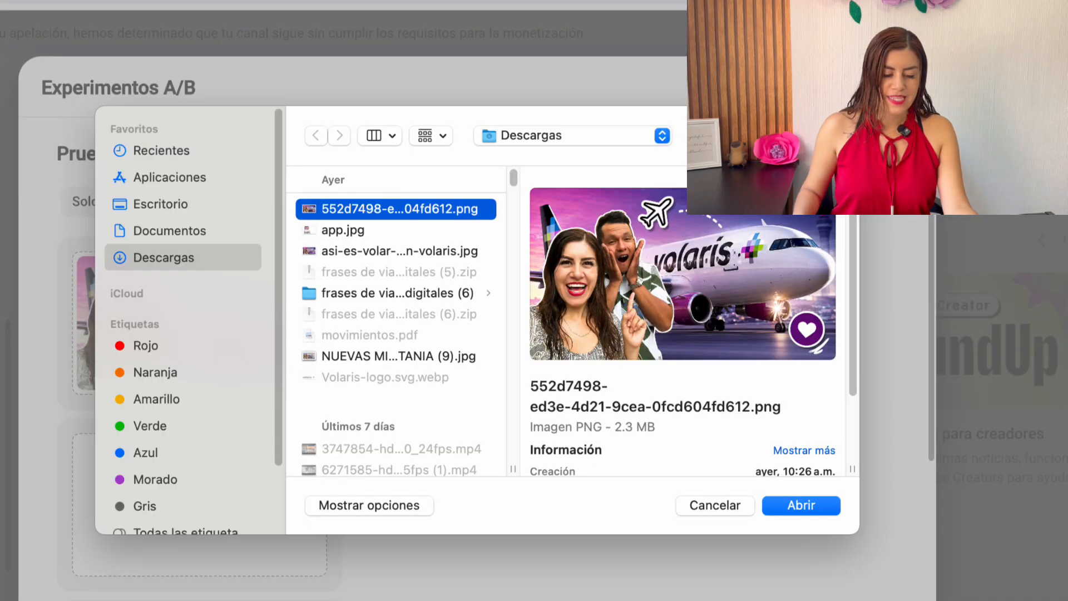
key("Return")
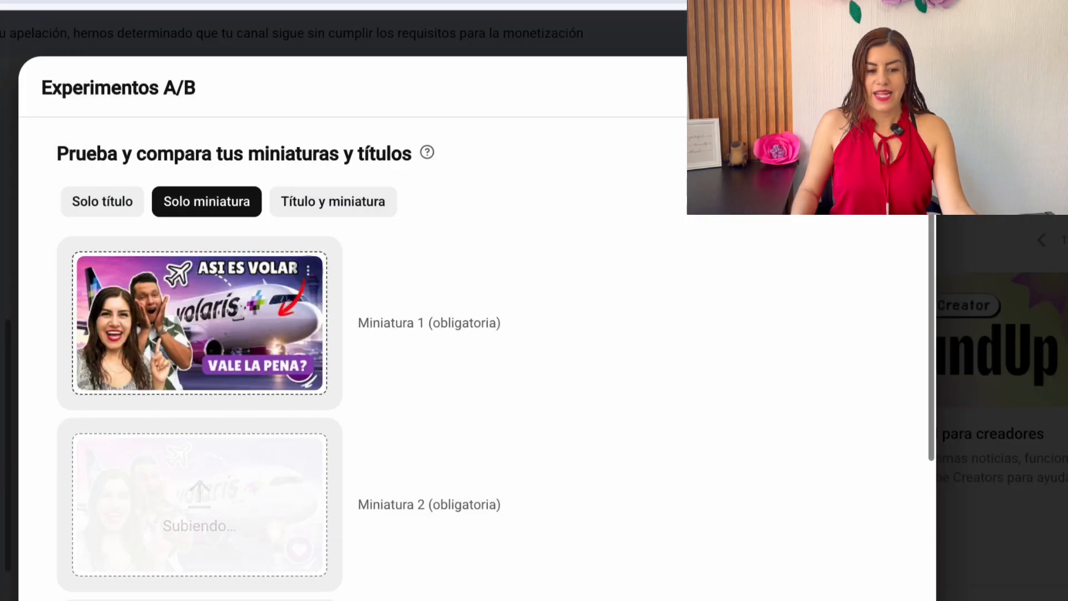
scroll(477, 359, "down", 1)
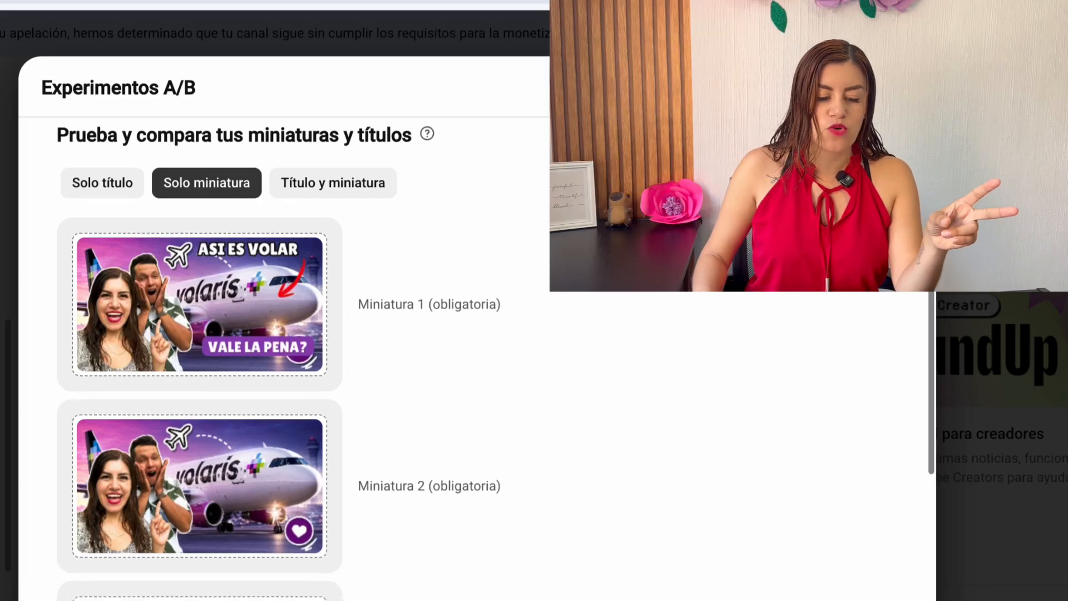
left_click(332, 183)
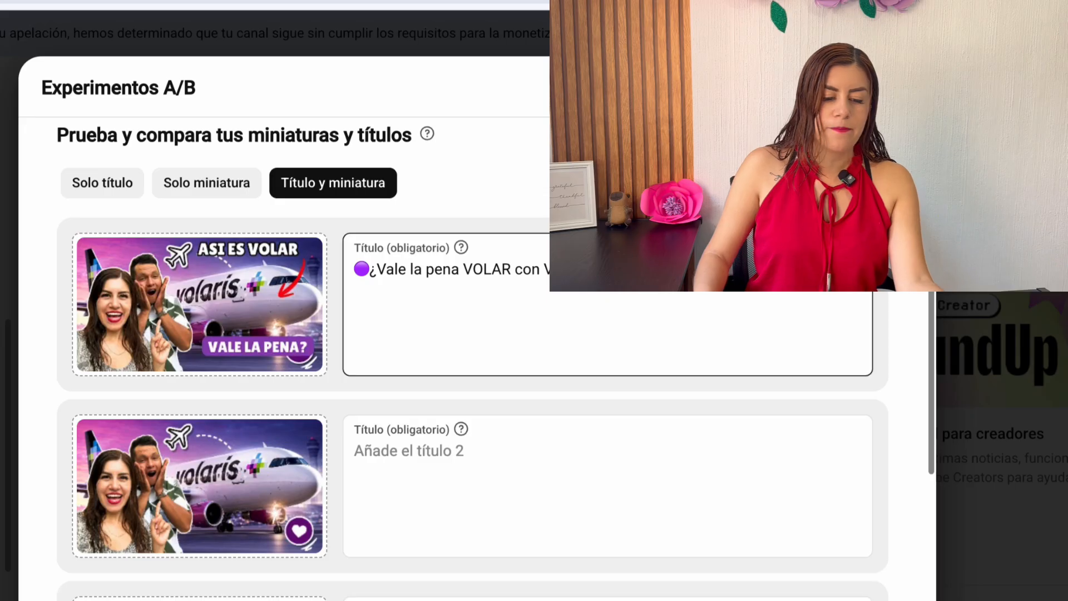
Switch the A/B experiment to compare thumbnails only (Solo miniatura)
left_click(207, 183)
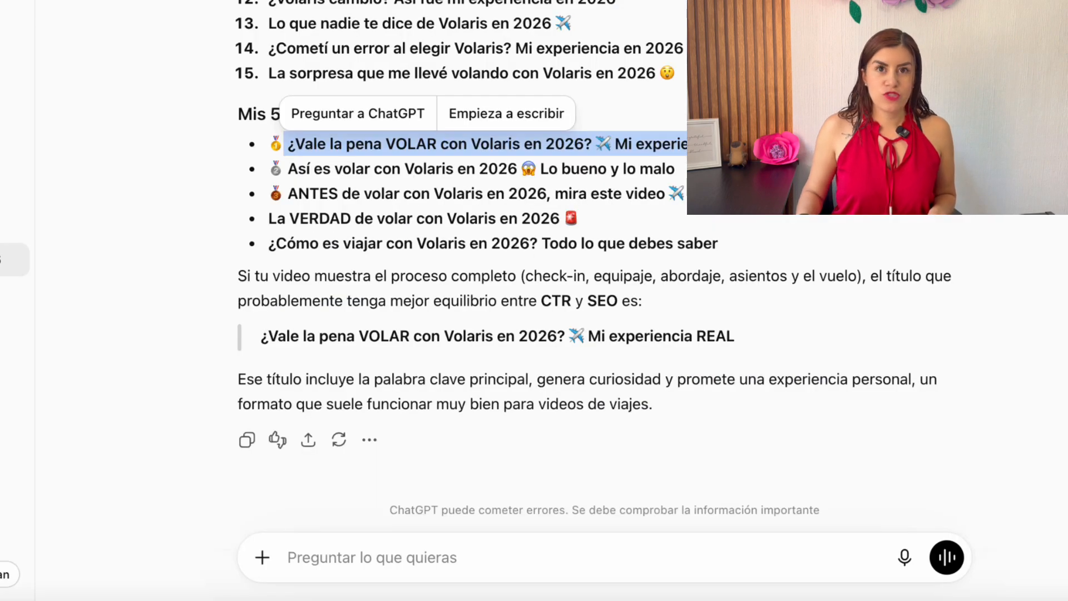
Ask ChatGPT for a video description with chapters for a 10-minute video, a brief summary and recommendations of related videos
key("super+c")
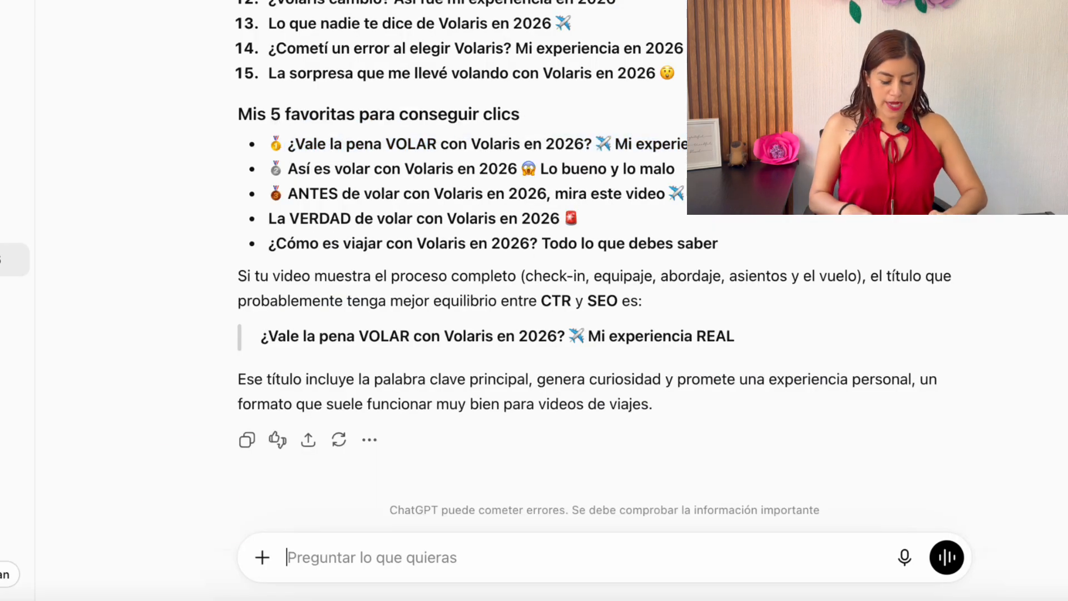
type("ahora ayudame con la descripcion del vi")
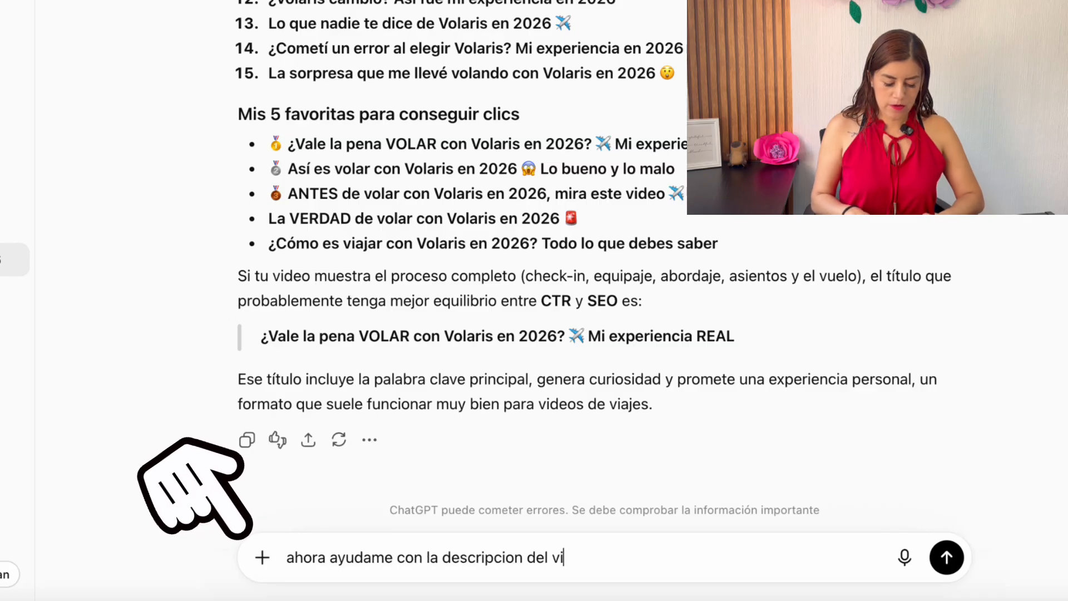
type("deo colocando los capitulos mi video dura 10 minutos, con un breve resmen de lo que se trata y recomendando otros videos relacionados")
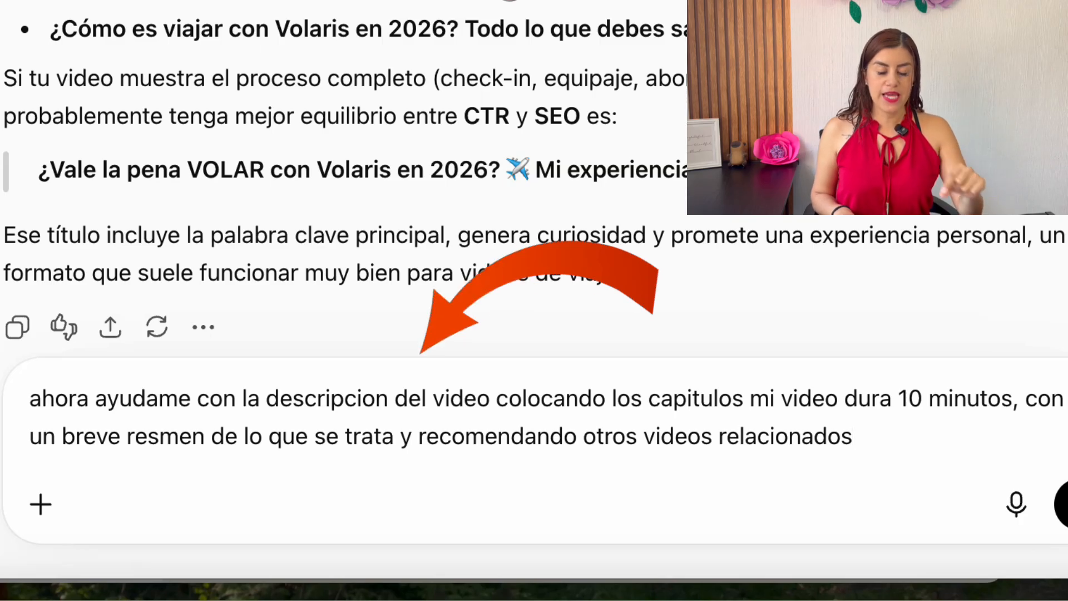
key("Return")
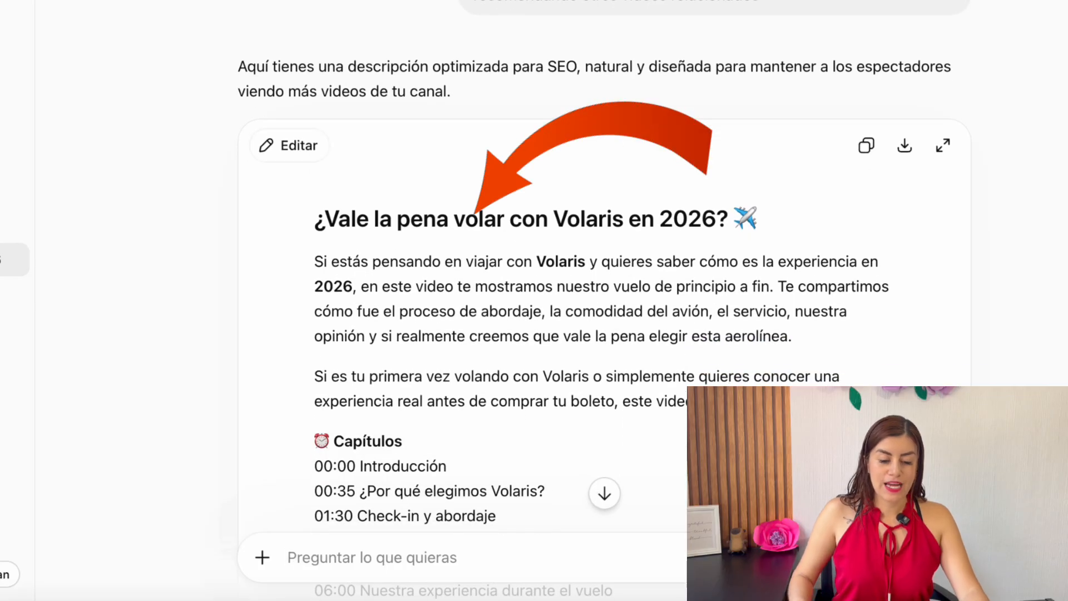
Read through the generated description and paste it above the existing channel text in the video's description in YouTube Studio
left_click_drag(433, 66, 593, 68)
scroll(593, 72, "down", 2)
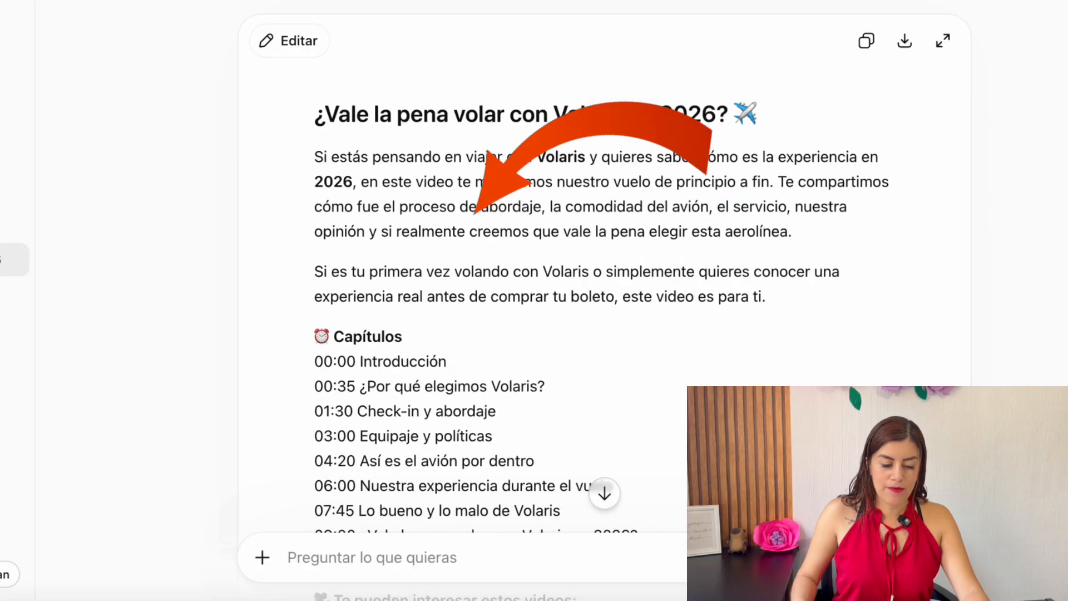
left_click_drag(338, 114, 544, 231)
left_click_drag(623, 230, 438, 284)
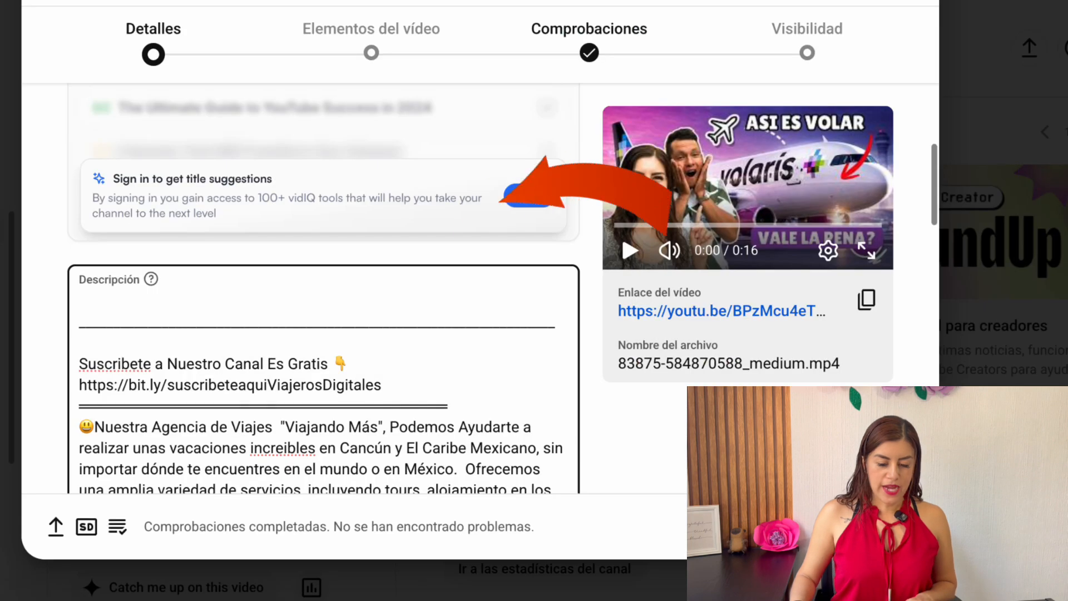
key("ctrl+v")
scroll(323, 306, "down", 6)
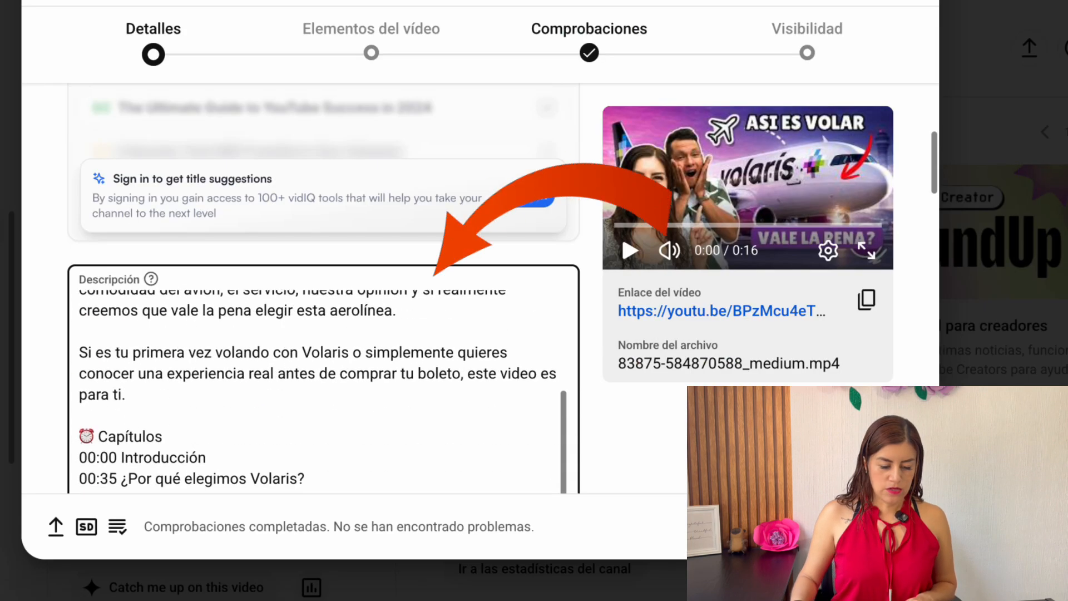
Review the chapter timestamps, related video suggestions and hashtags in the pasted description
scroll(322, 306, "down", 1)
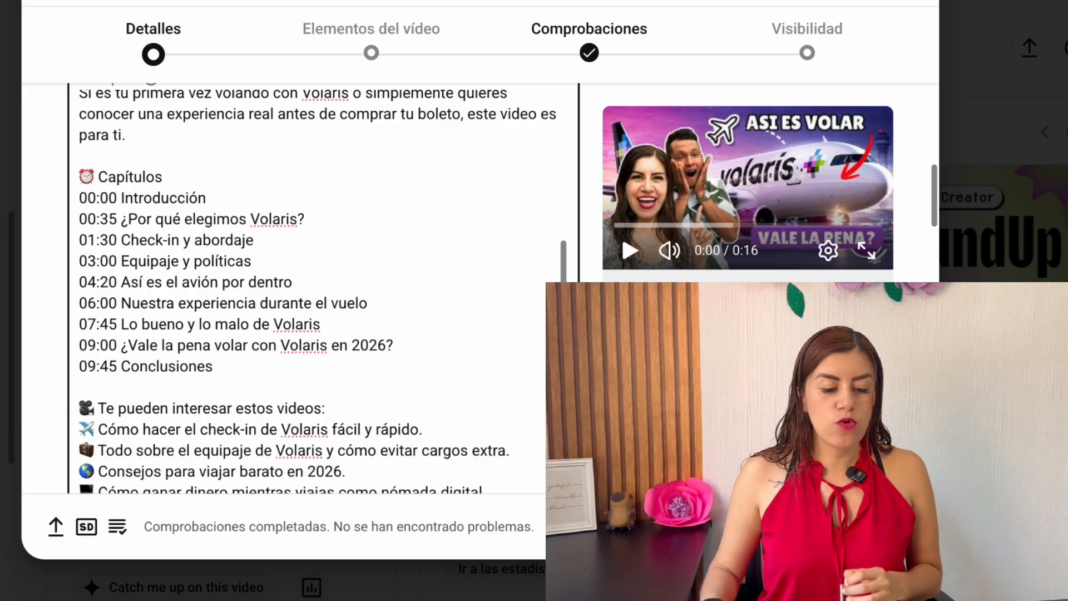
left_click_drag(304, 219, 164, 219)
left_click_drag(253, 239, 131, 240)
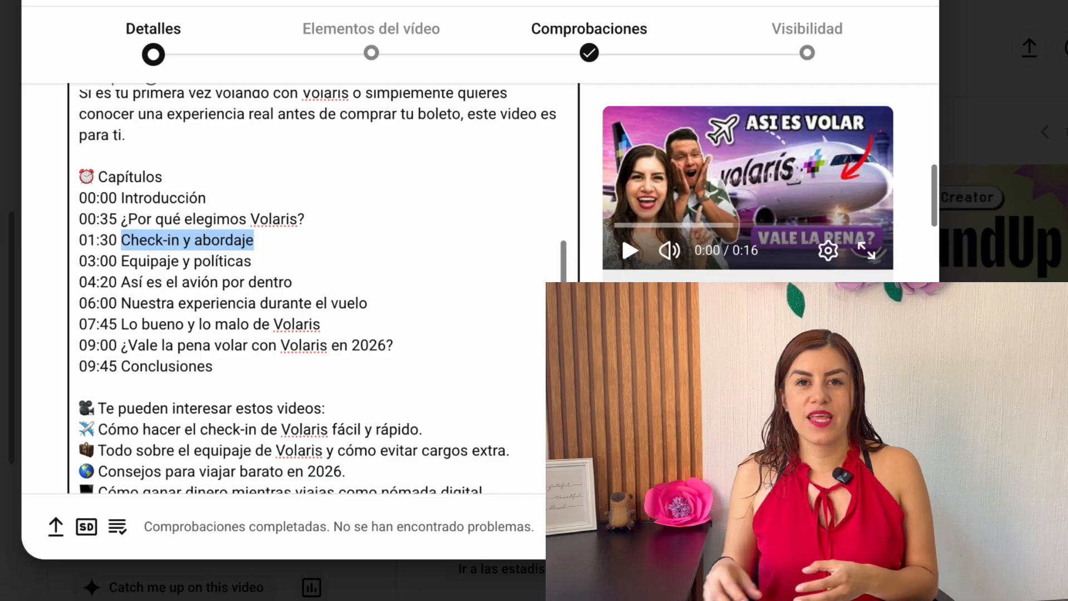
left_click_drag(79, 240, 254, 240)
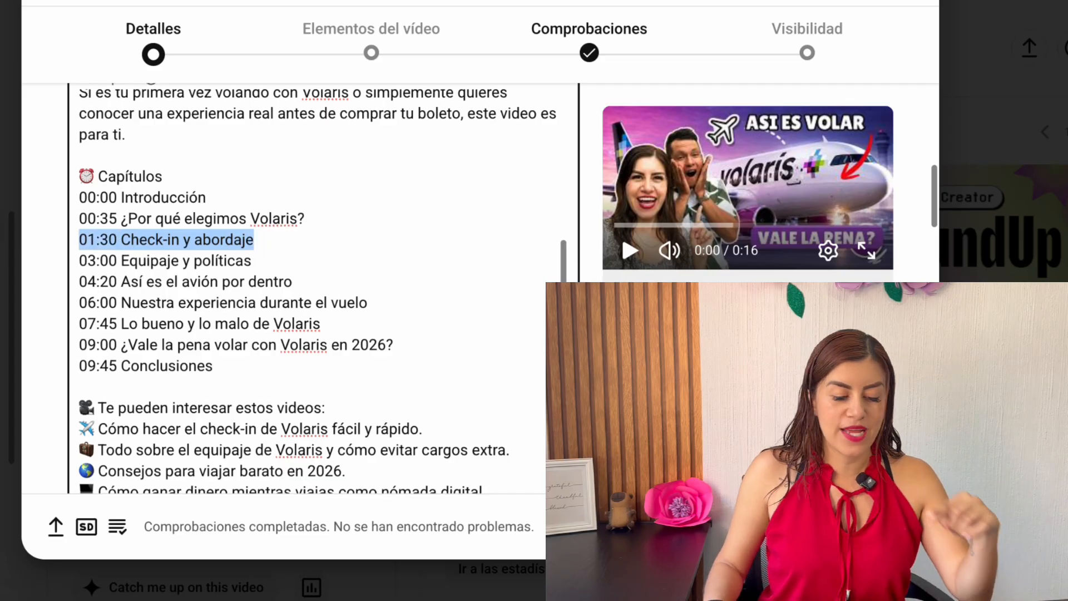
scroll(317, 278, "down", 5)
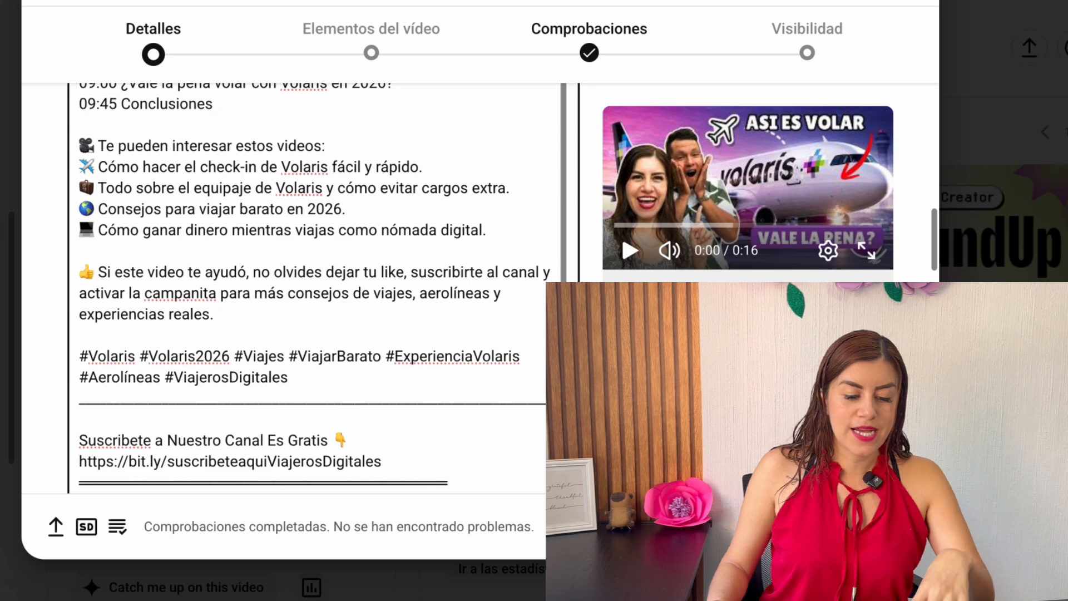
scroll(314, 289, "down", 1)
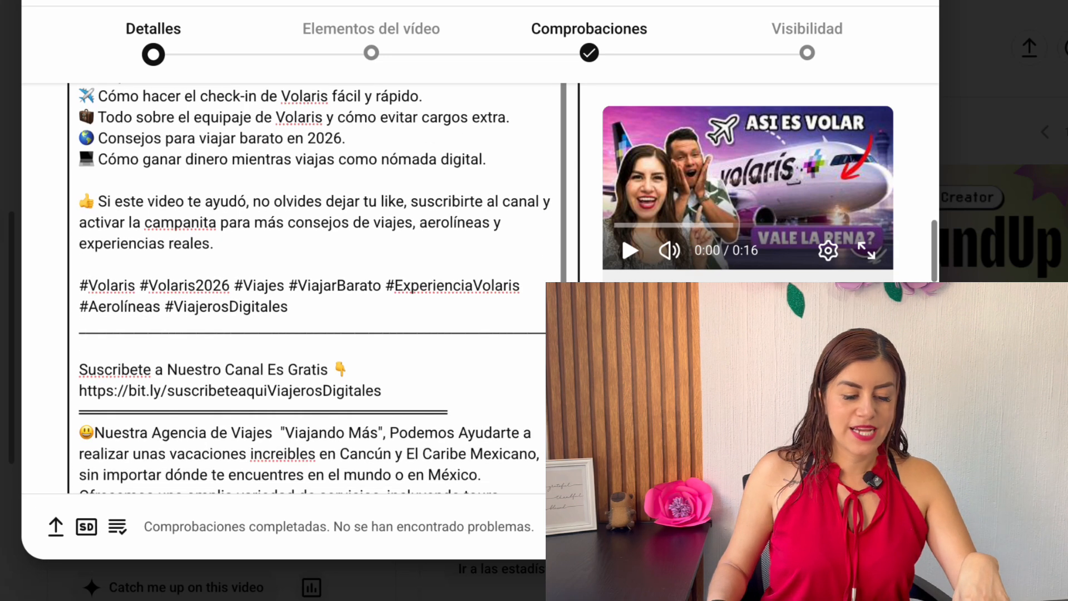
Copy the share link of the Volaris check-in video from the channel content and insert it below the check-in line in the description
scroll(314, 289, "up", 1)
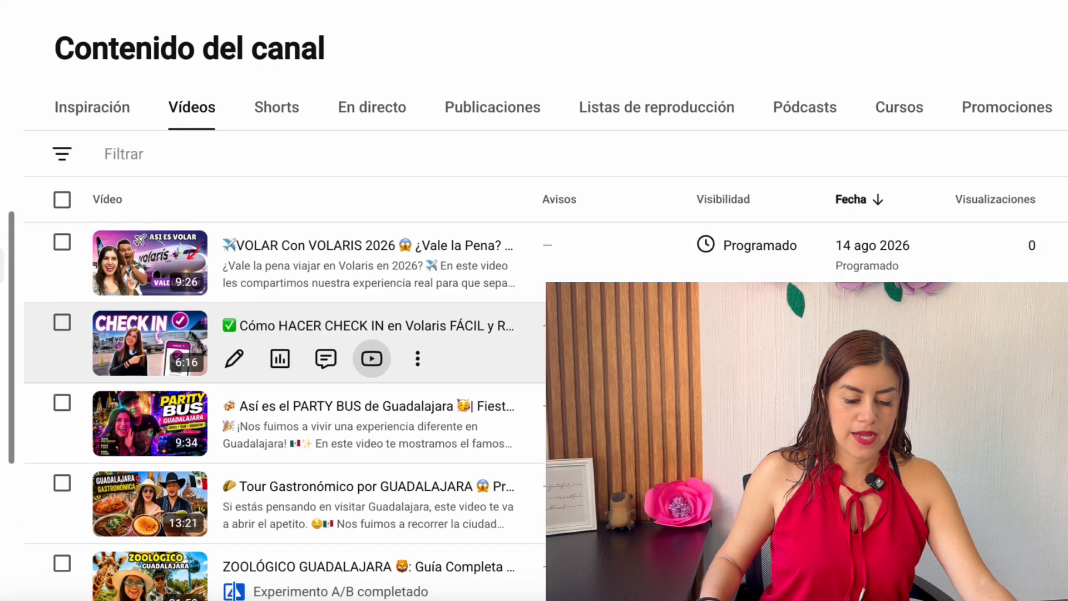
left_click(417, 359)
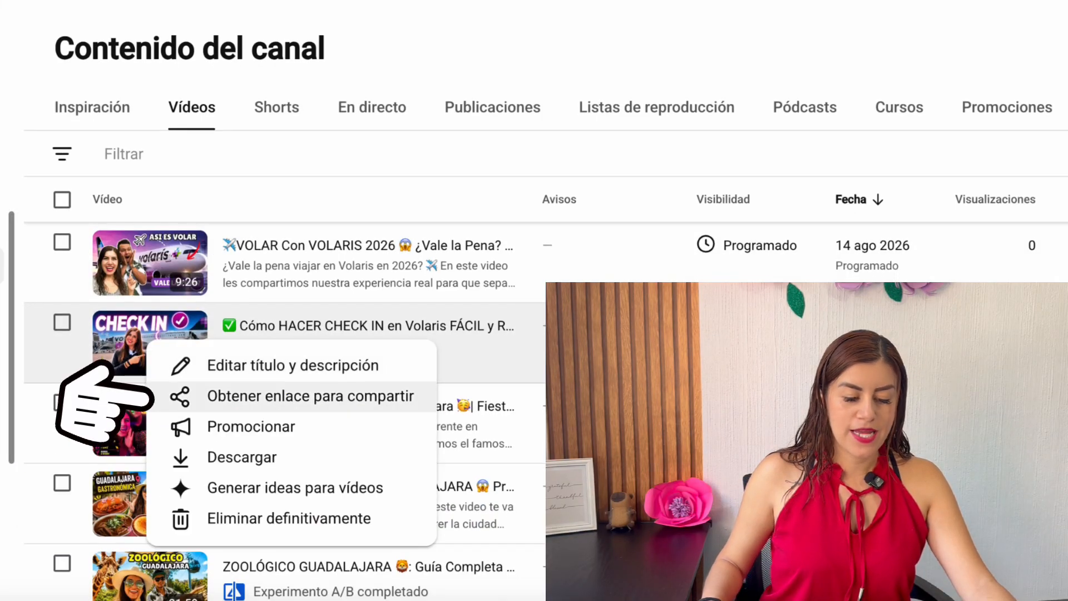
left_click(310, 396)
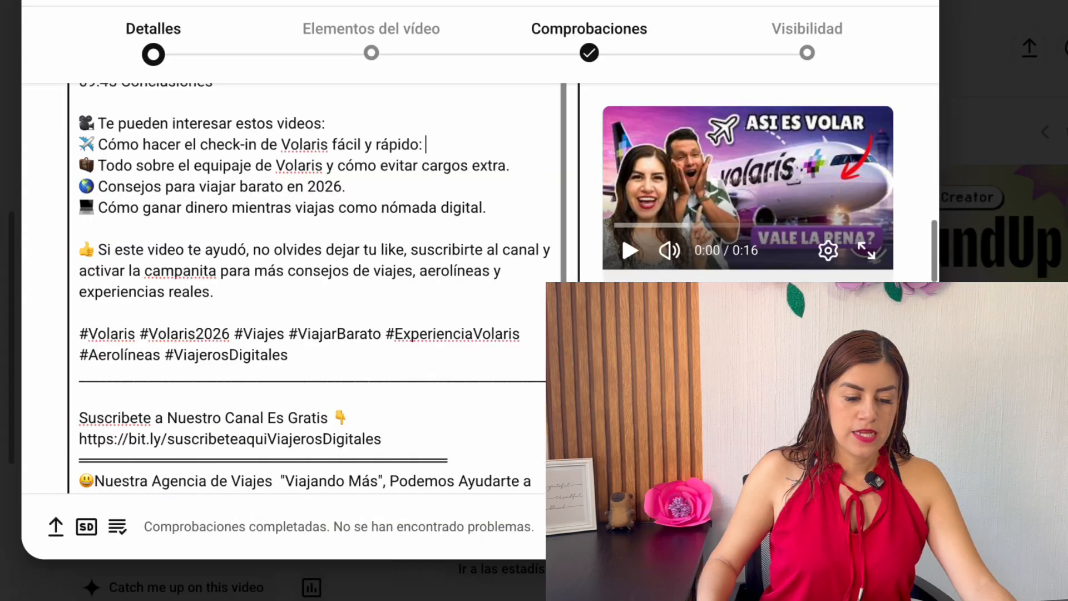
key("Return")
key("ctrl+v")
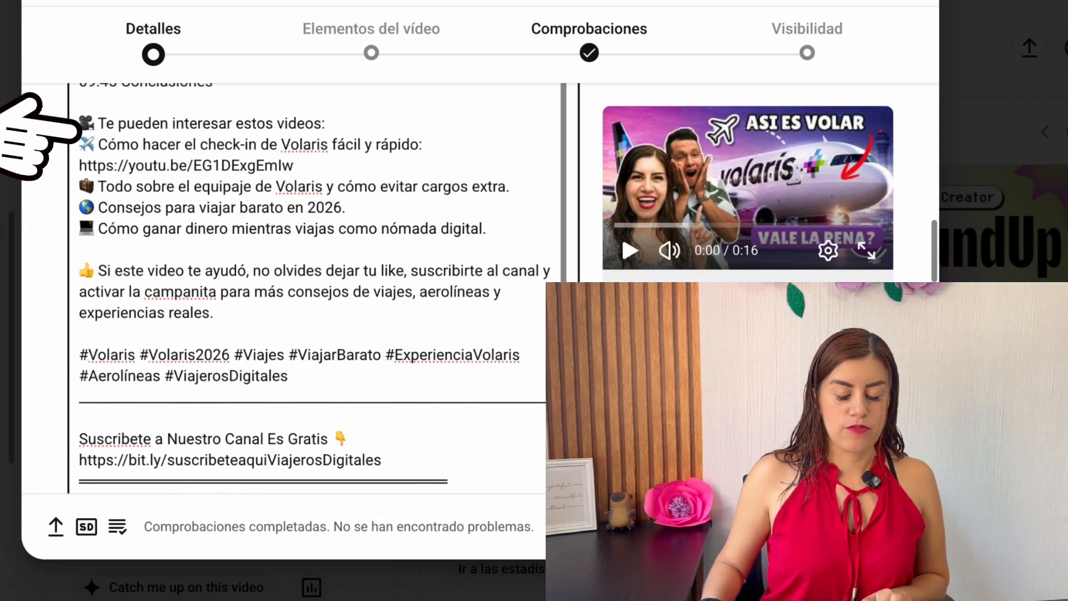
Add the video to the "Aeropuertos" playlist
scroll(323, 289, "down", 10)
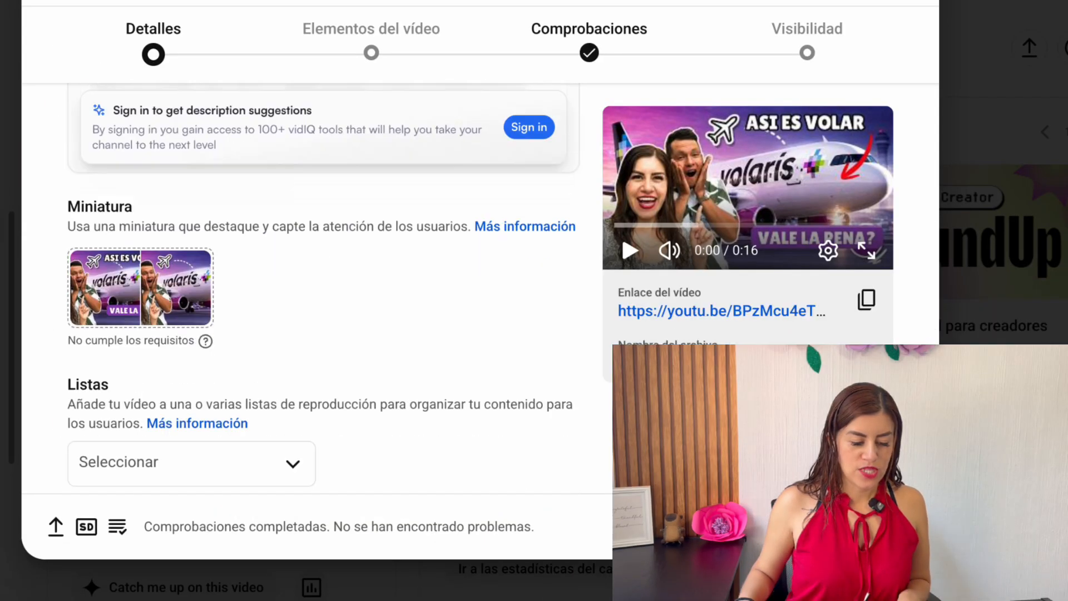
scroll(323, 289, "down", 3)
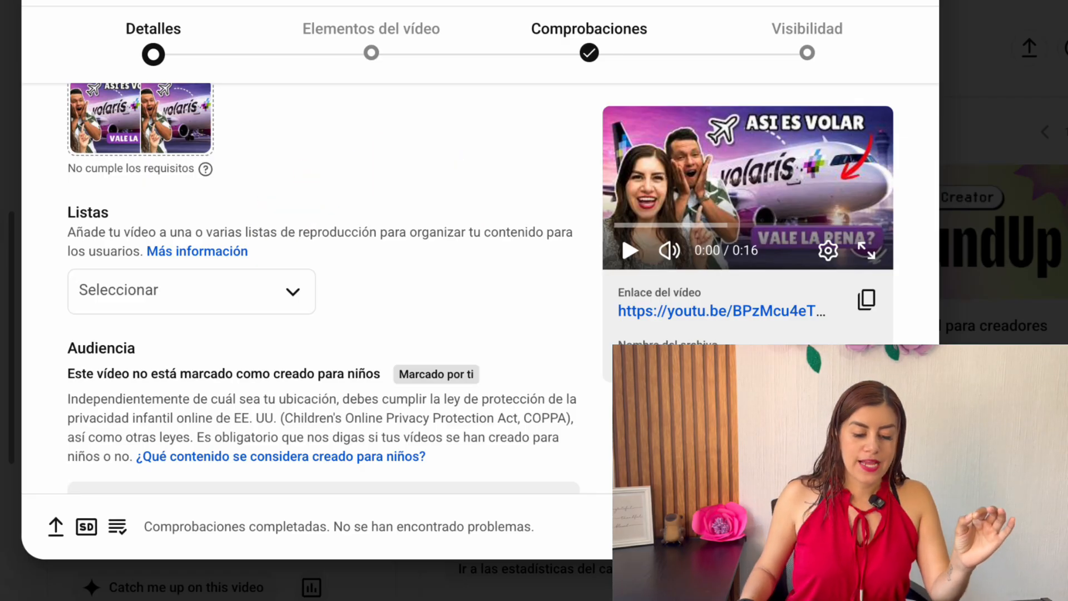
left_click(240, 300)
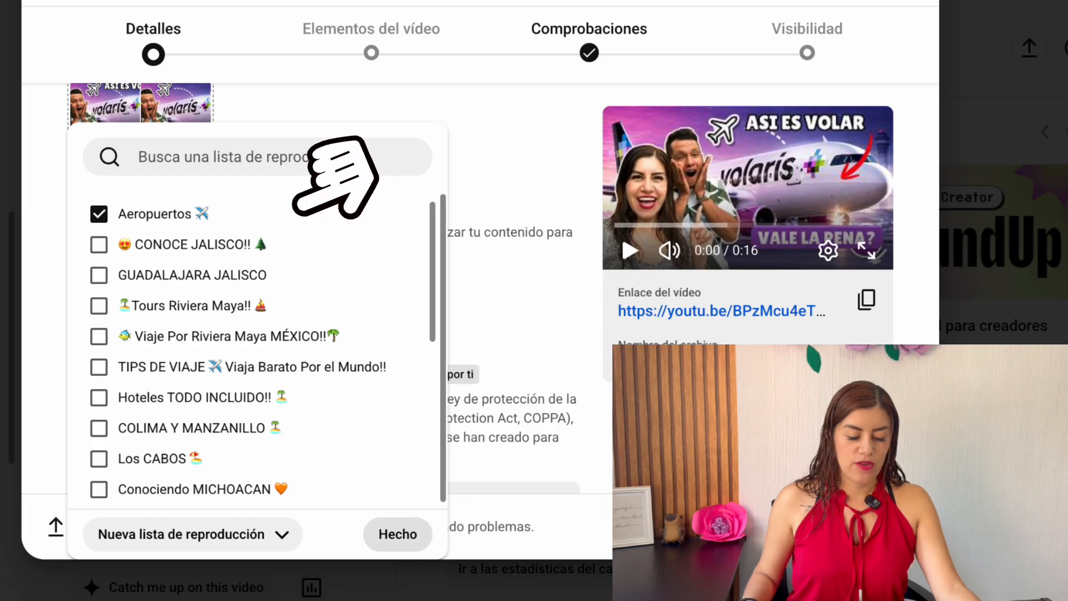
left_click(397, 534)
Try the made-for-kids audience setting, and set it back to "No, no está creado para niños"
scroll(322, 289, "down", 5)
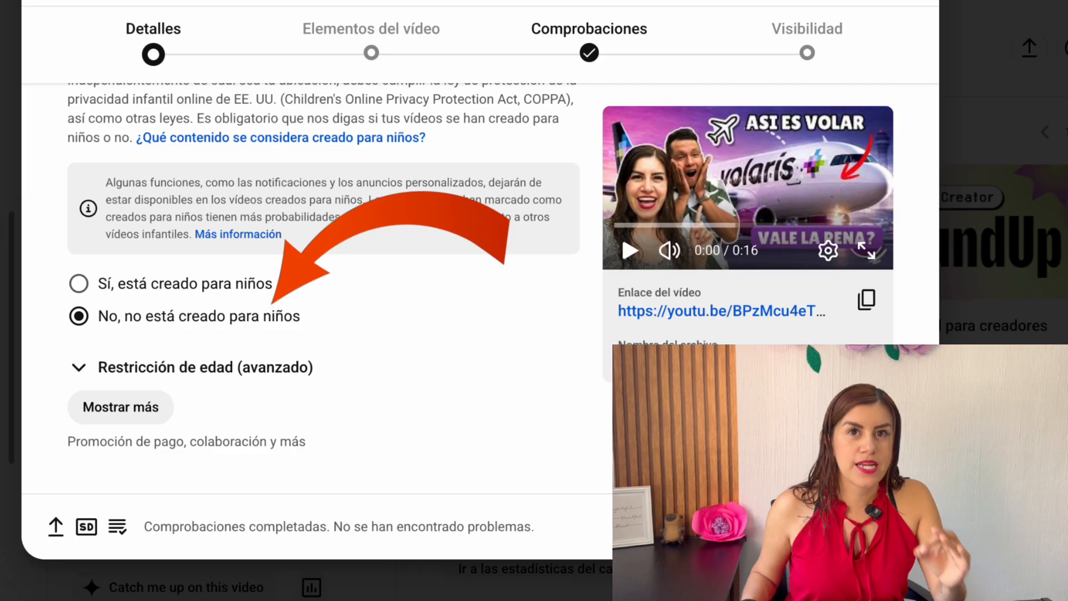
left_click(78, 284)
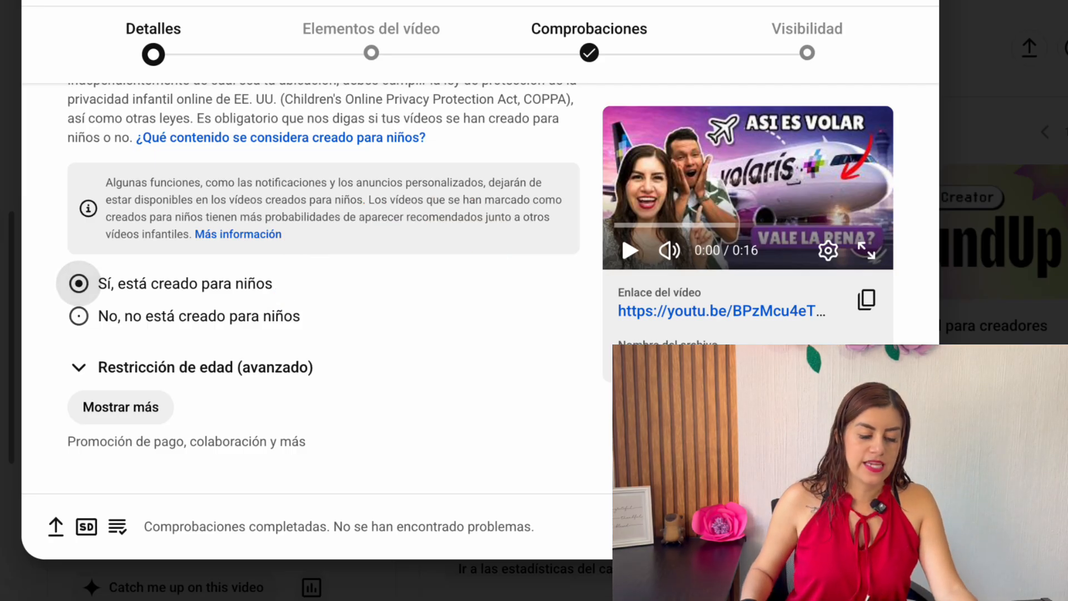
left_click(79, 316)
scroll(79, 316, "down", 1)
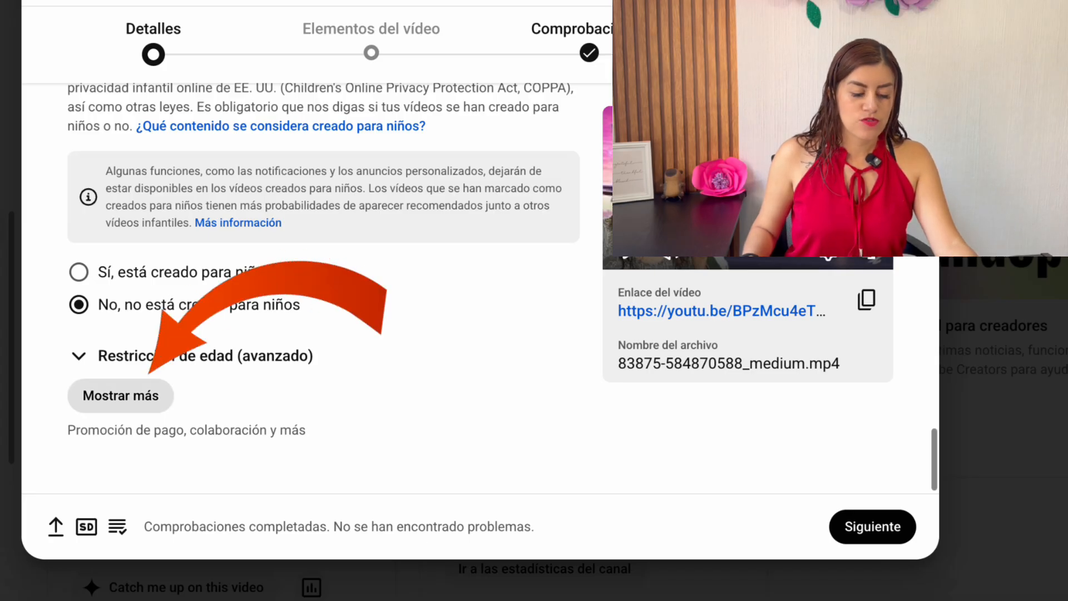
Expand the additional video details and review the paid promotion, AI use, automatic chapters, featured places and automatic concepts settings down to the tags
left_click(121, 396)
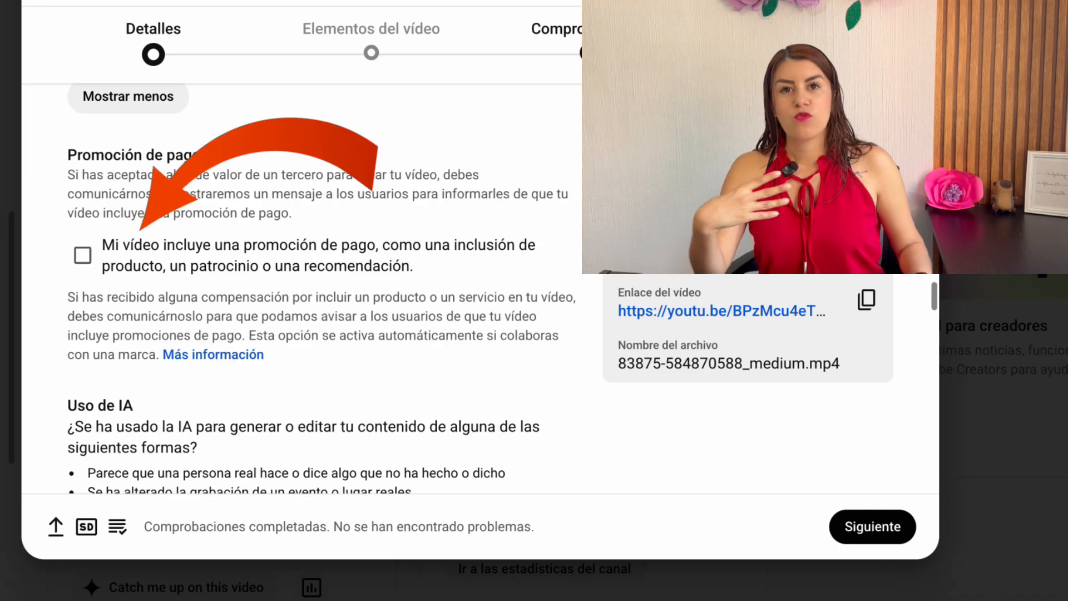
left_click(83, 255)
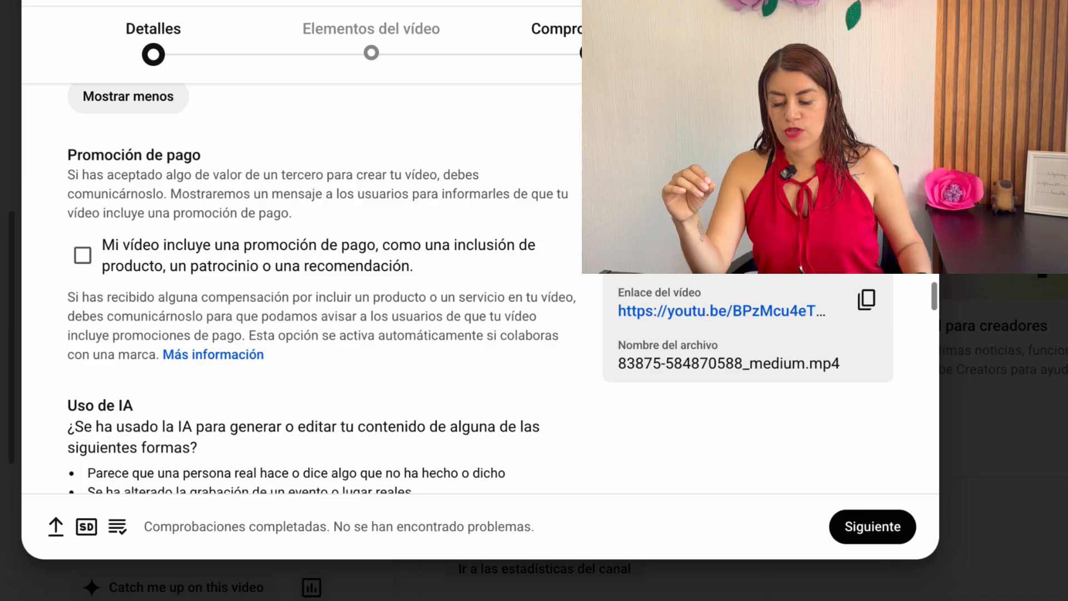
scroll(321, 288, "down", 5)
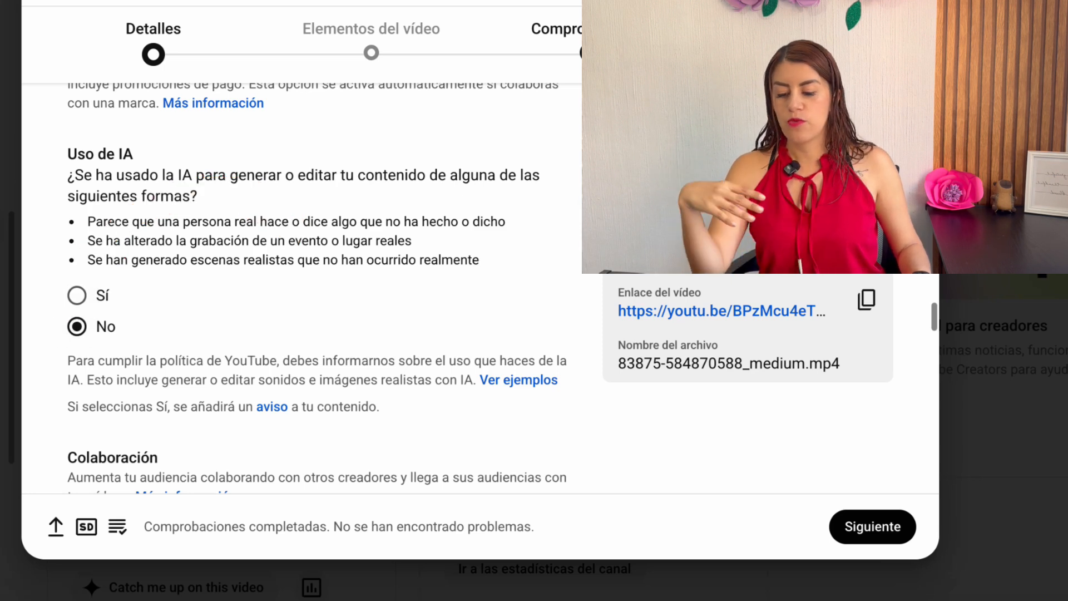
scroll(323, 283, "down", 7)
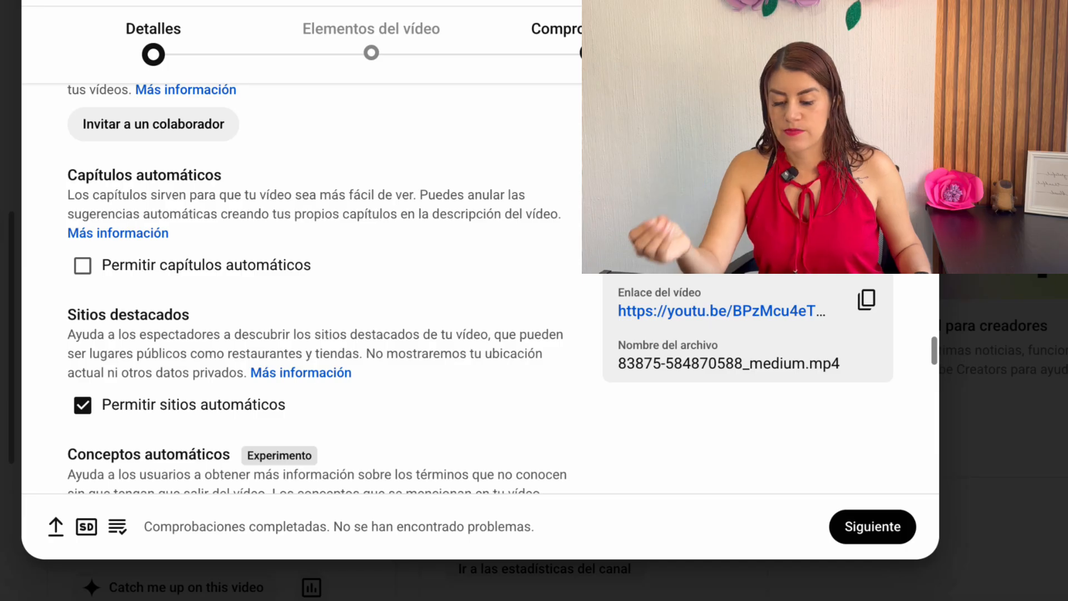
scroll(318, 289, "down", 1)
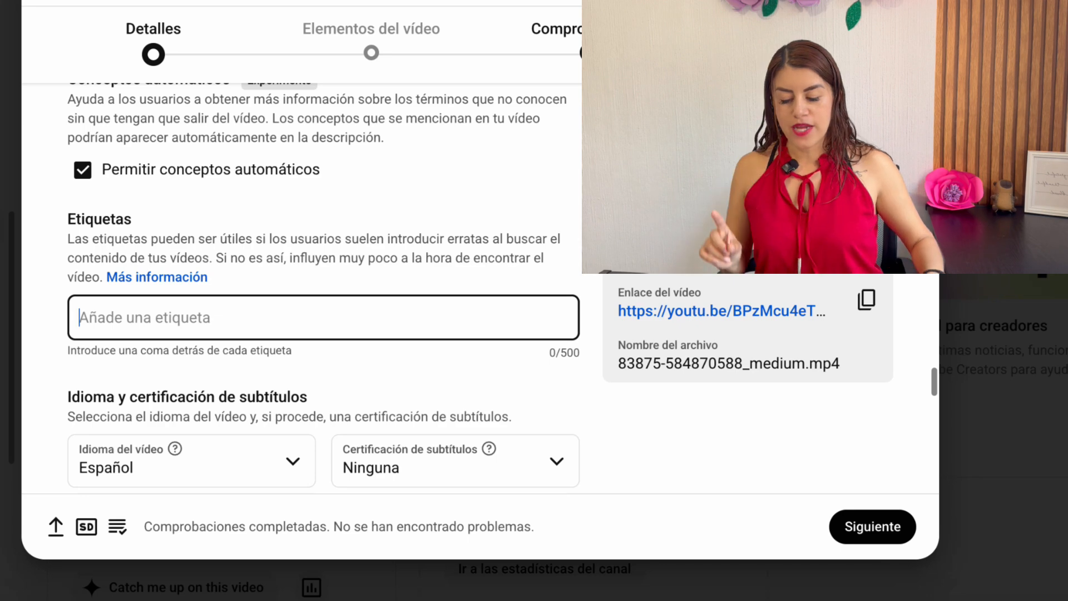
Switch to ChatGPT and send the request "ahora ayudame con las etiquetas separas por comas"
right_click(495, 600)
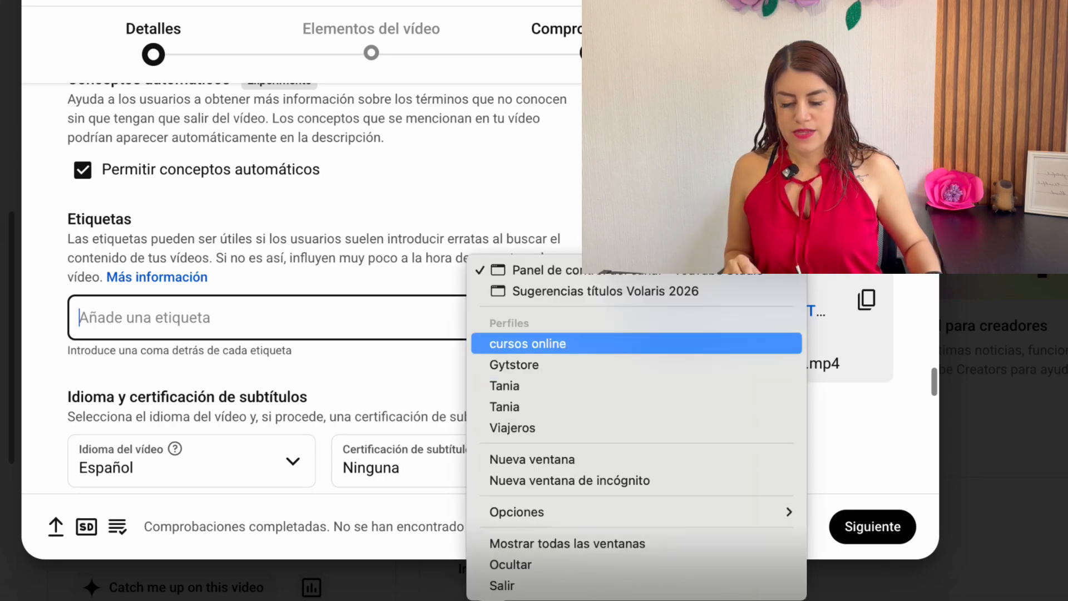
left_click(527, 344)
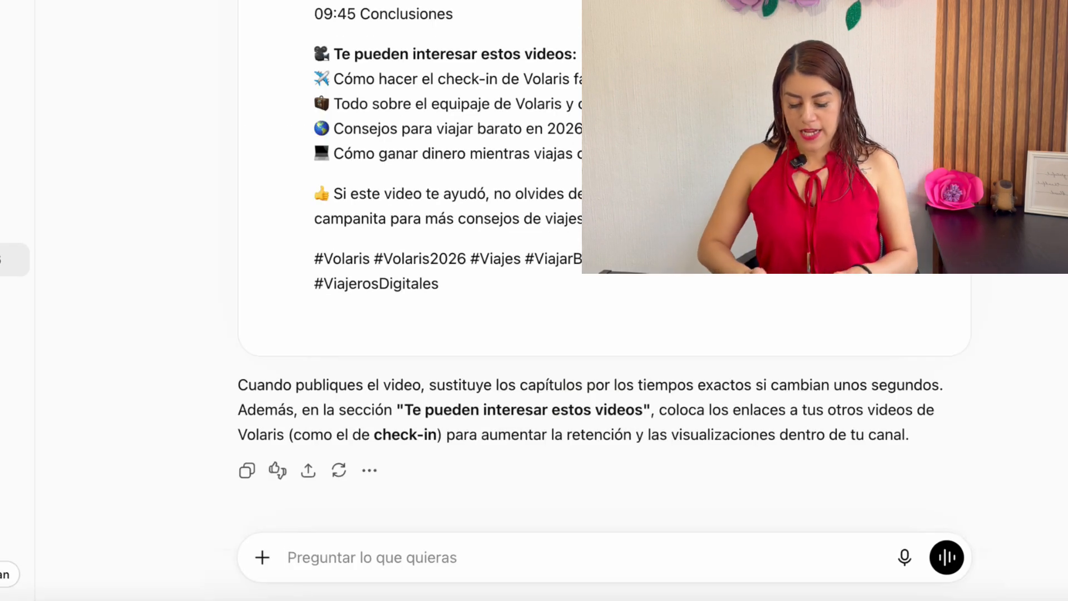
type("ahora ayudame")
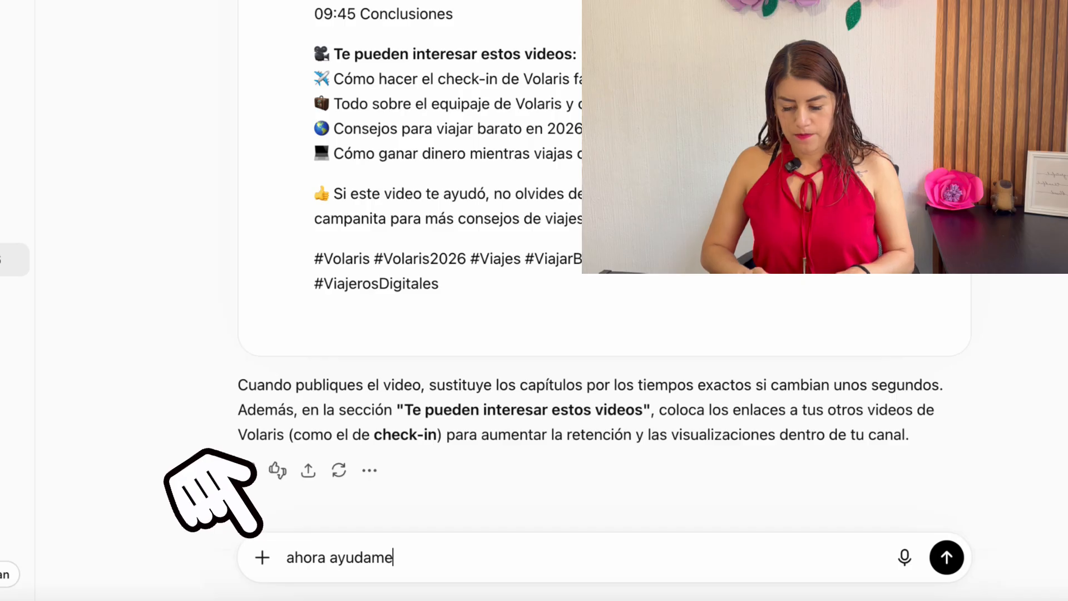
type(" con las etiquetas separas por comas")
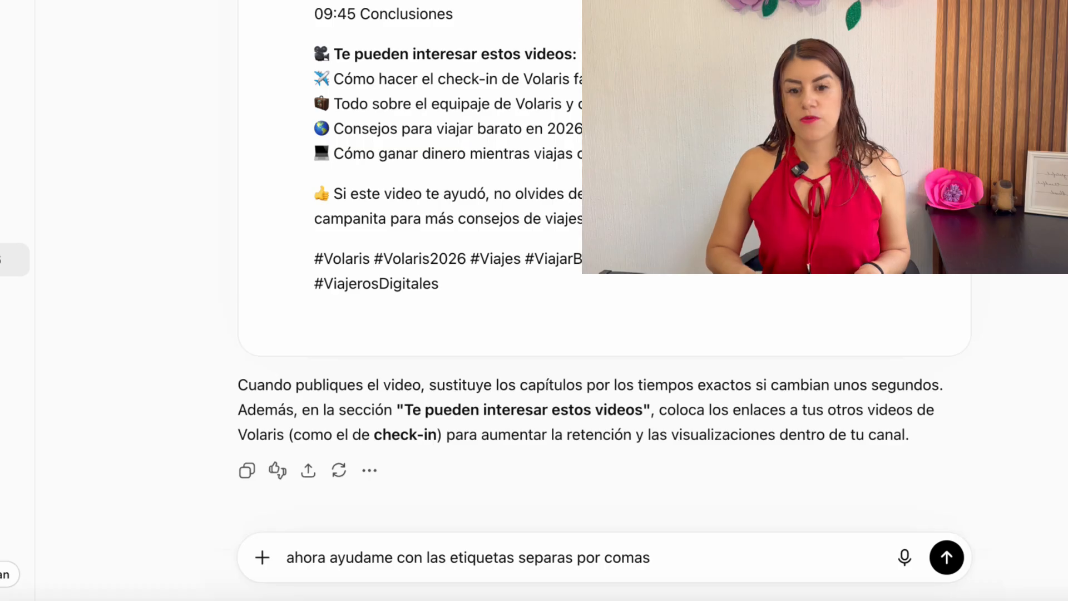
key("Return")
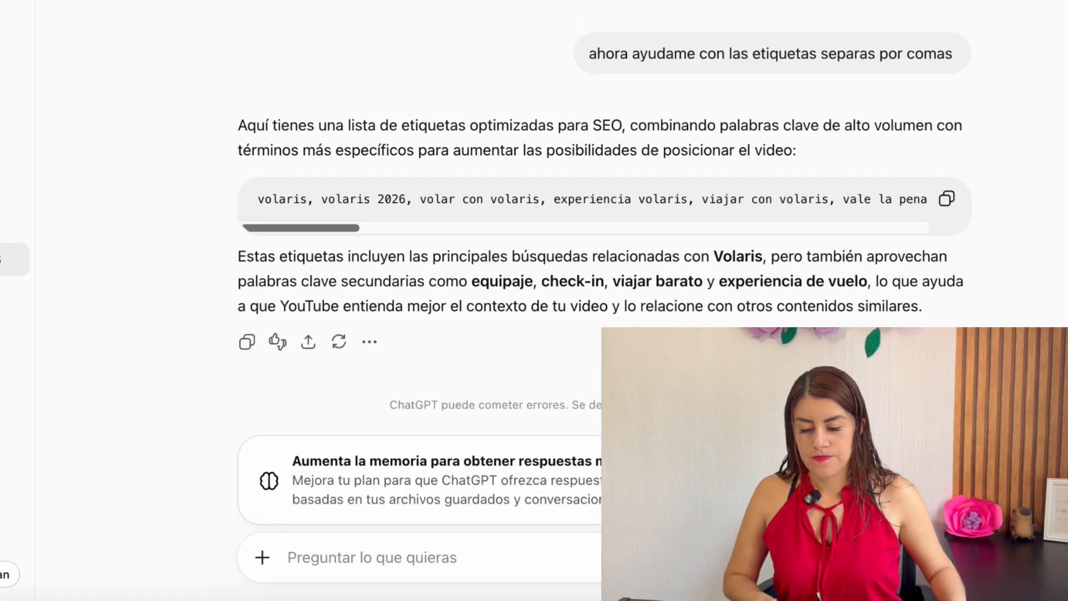
Copy the comma-separated tags suggested by ChatGPT and paste them as the video's tags (Etiquetas) in YouTube Studio
left_click(946, 198)
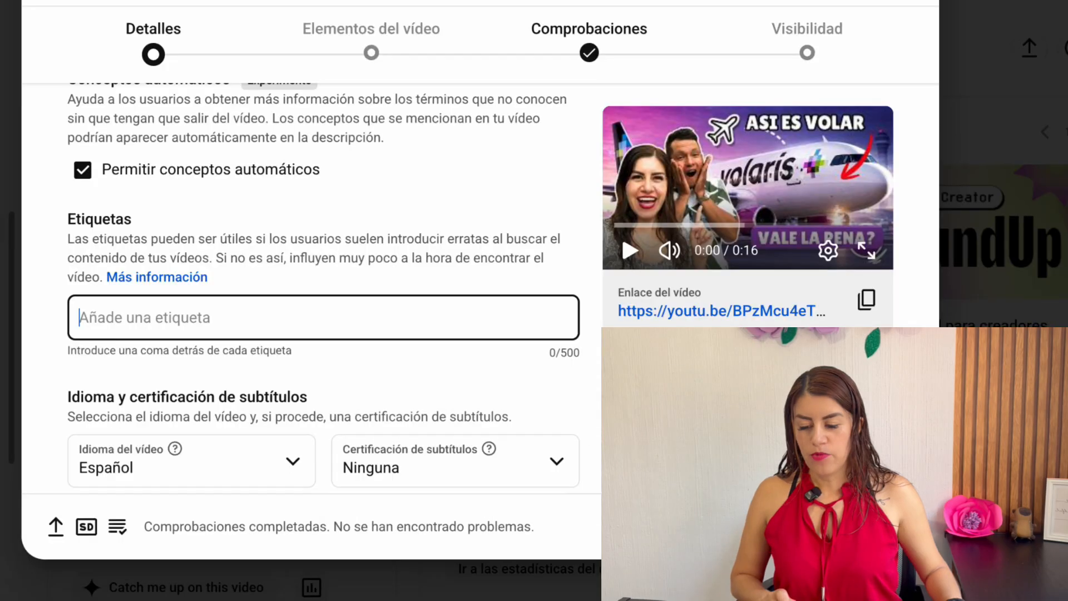
key("ctrl+v")
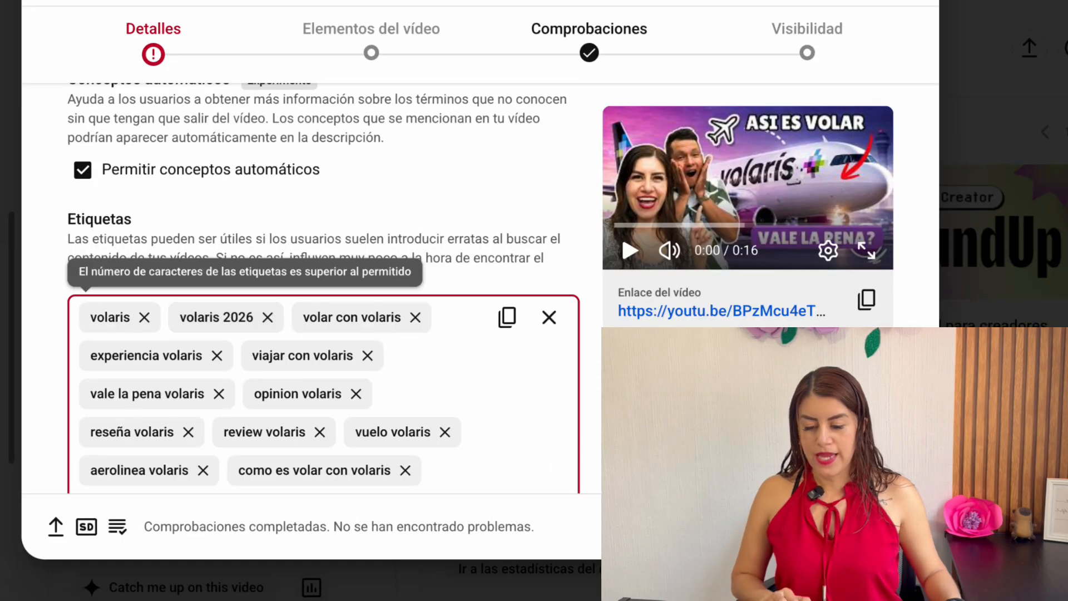
Delete the tags "volaris opiniones", "volaris equipaje", "turismo mexico", "viaje 2026" and "experiencia de vuelo" to fit the 500-character limit
scroll(563, 356, "down", 12)
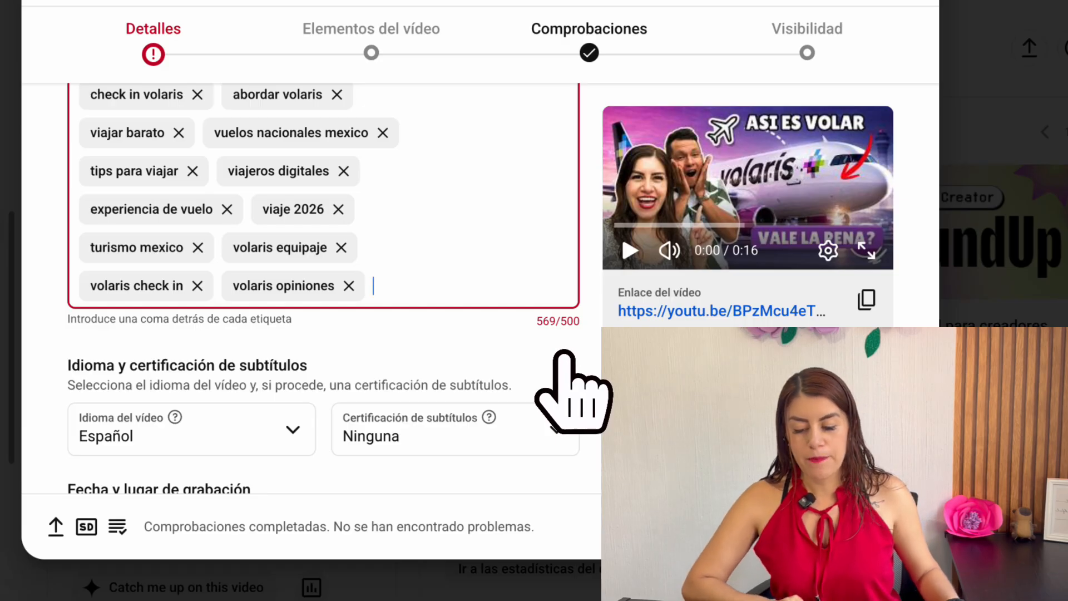
left_click(348, 285)
left_click(341, 247)
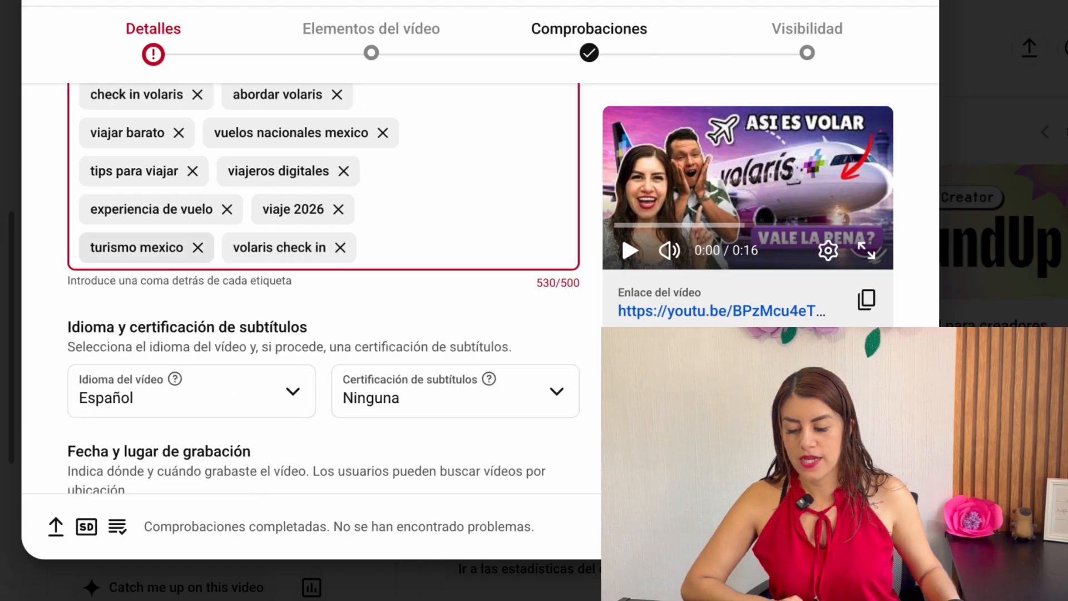
left_click(197, 247)
left_click(338, 209)
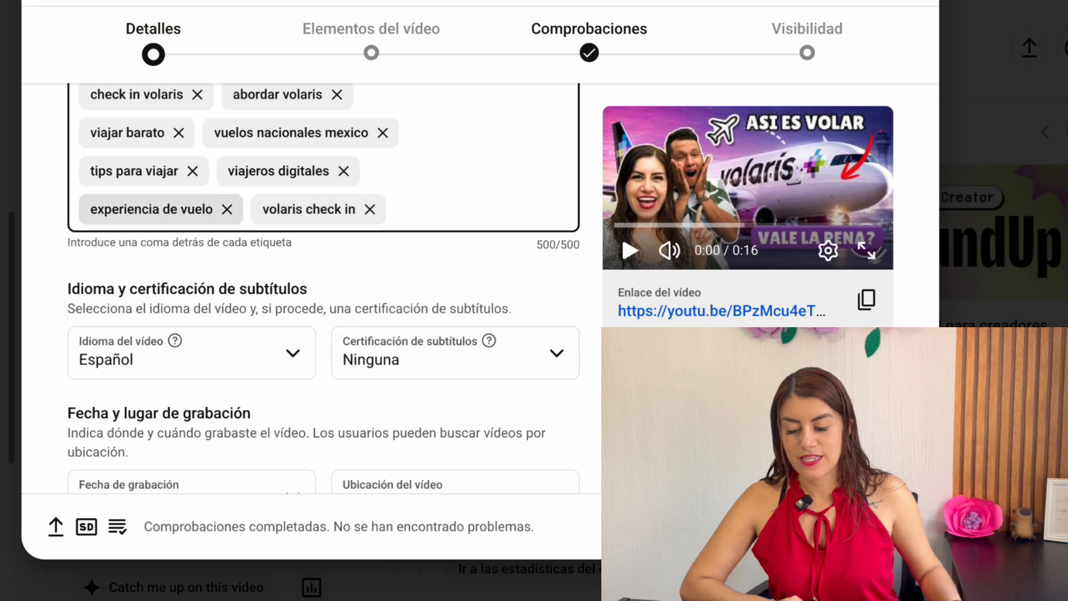
left_click(227, 209)
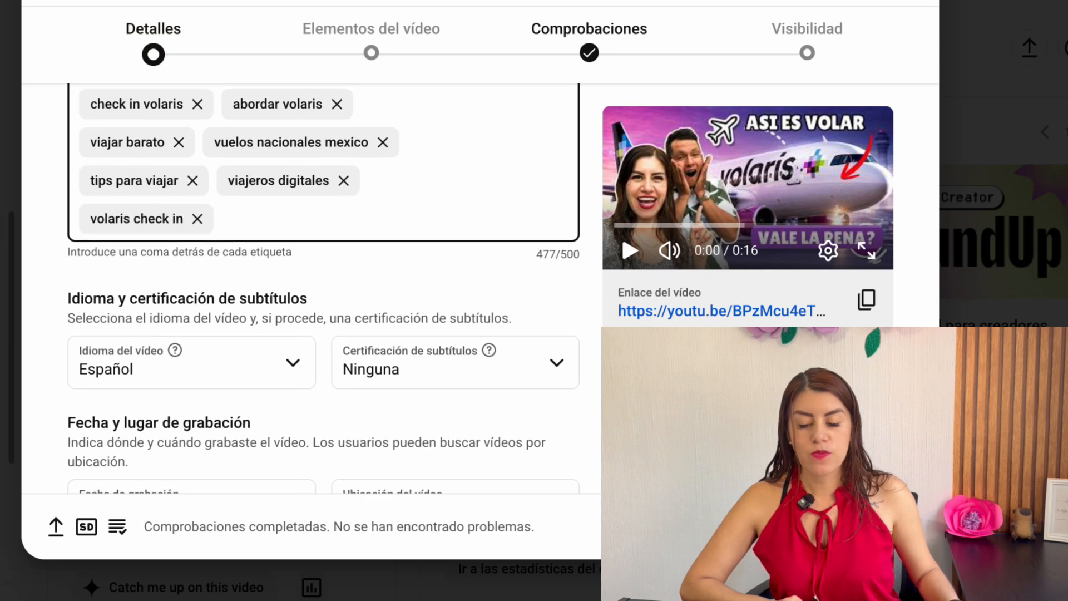
scroll(323, 289, "up", 10)
scroll(322, 289, "down", 10)
Set the video's category (Categoría) to "Viajes y eventos"
scroll(323, 290, "down", 4)
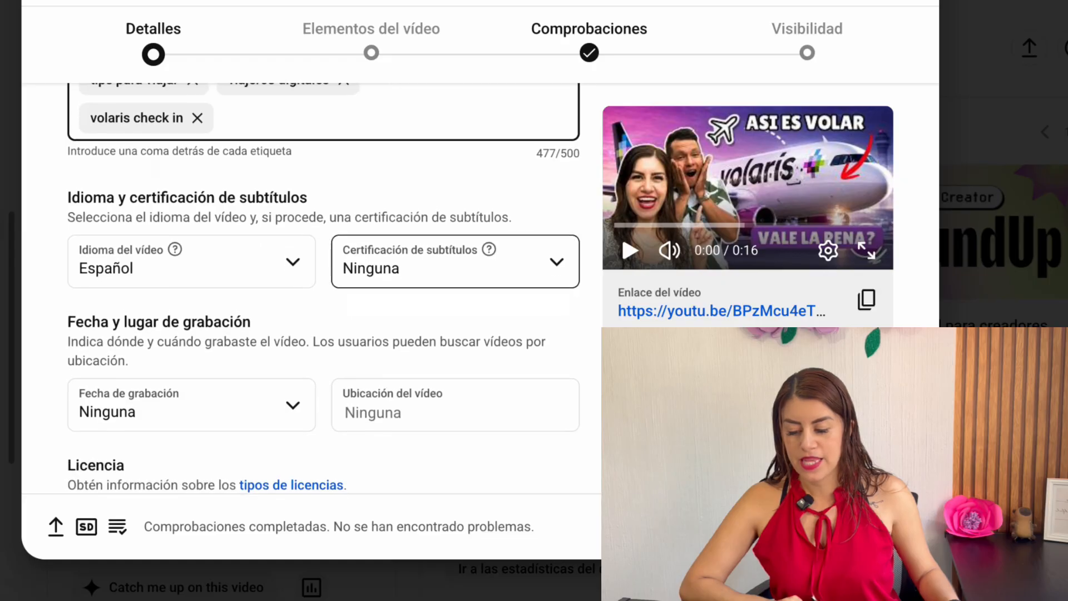
scroll(323, 289, "down", 8)
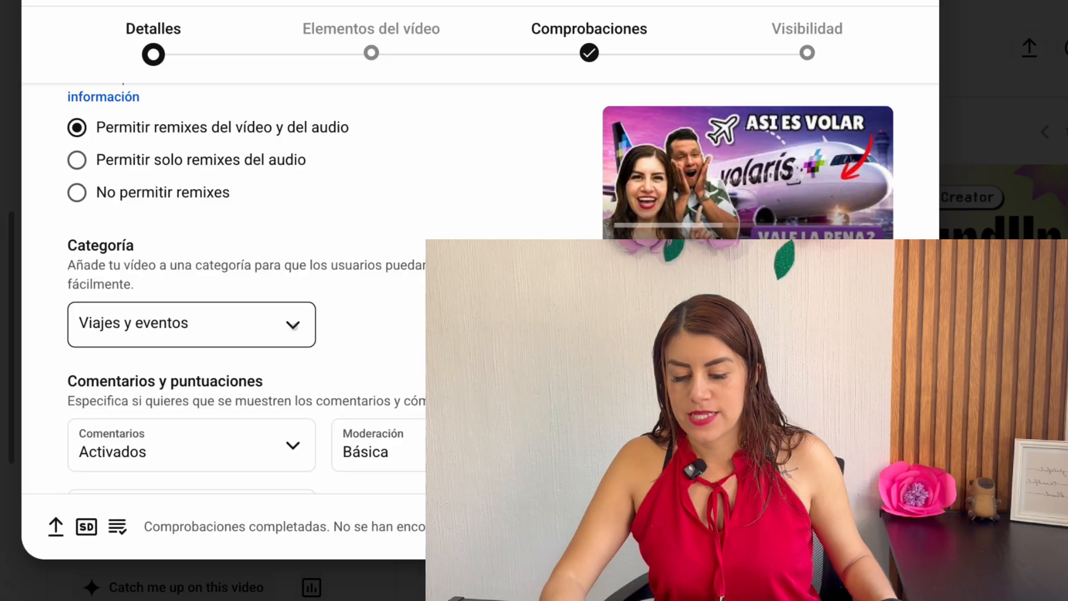
left_click(167, 328)
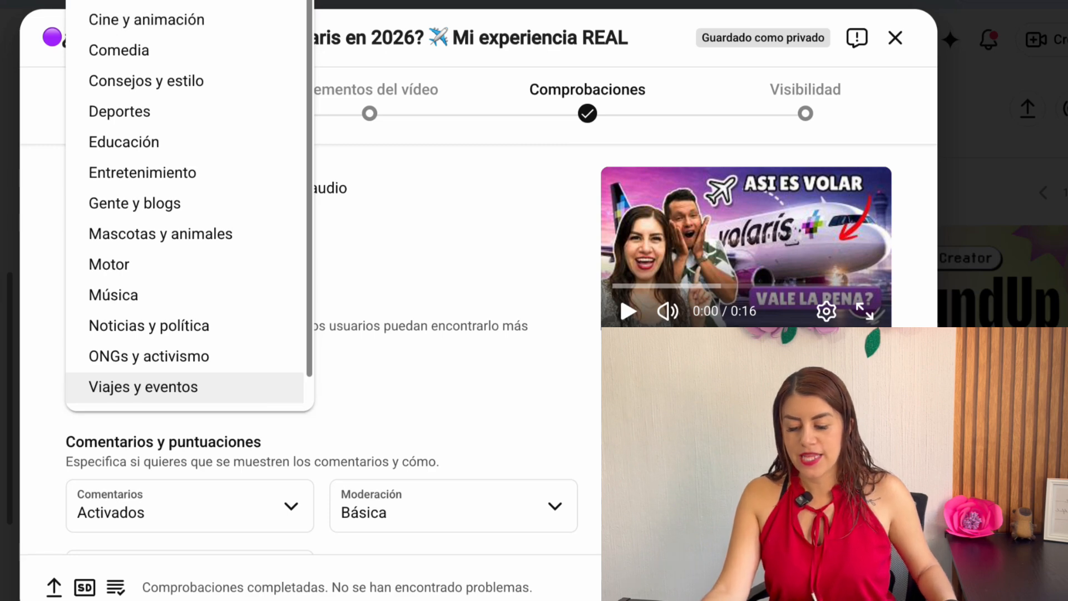
left_click(184, 387)
scroll(311, 356, "down", 5)
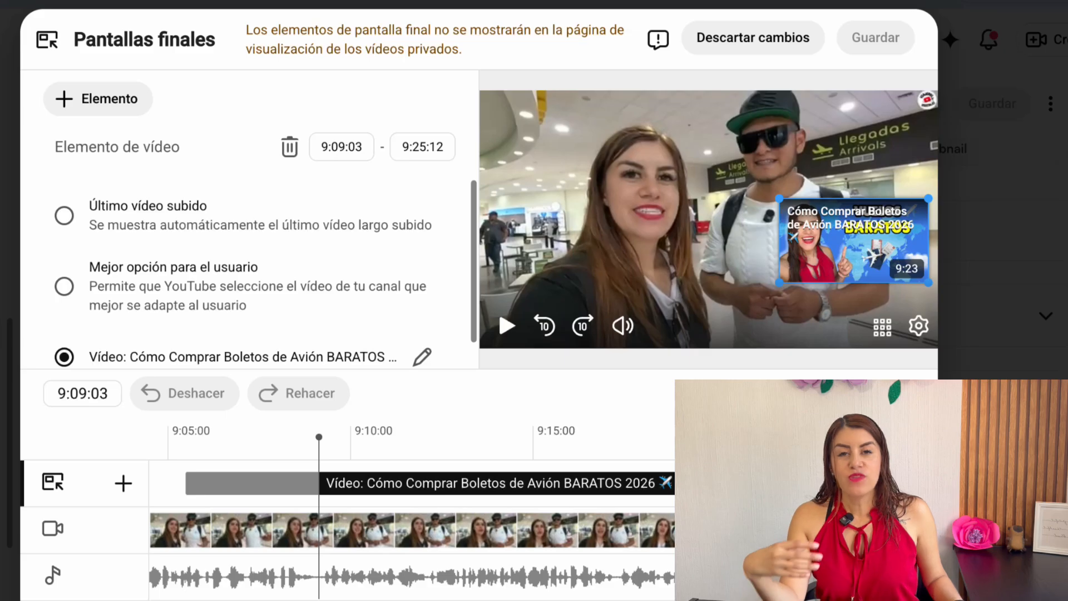
Add the "Aeropuertos" playlist as an end-screen element and place it on the left side of the video frame, opposite the video element
scroll(250, 251, "down", 1)
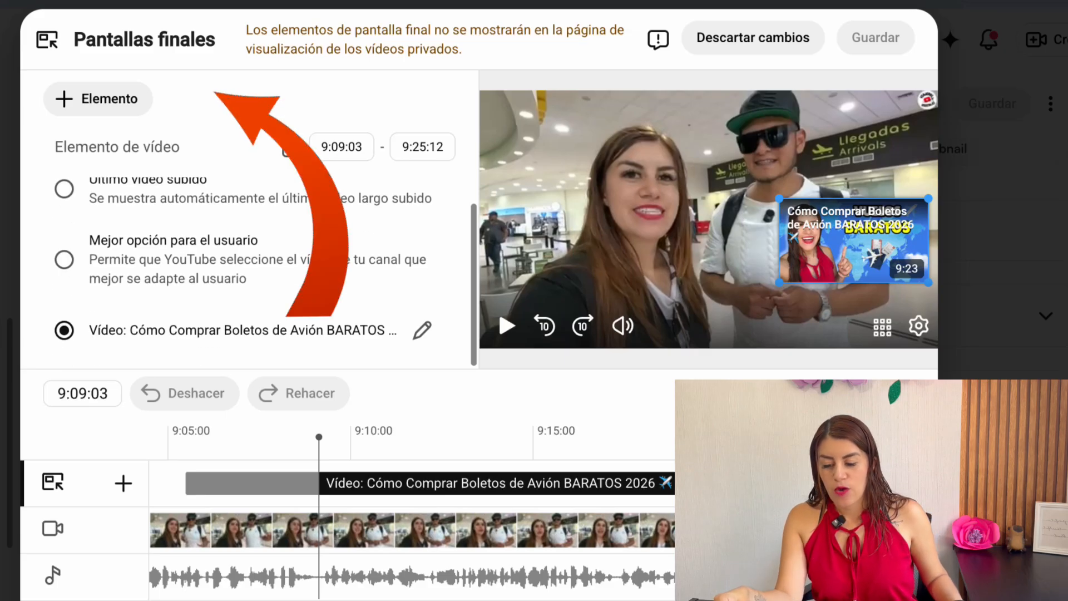
left_click(98, 99)
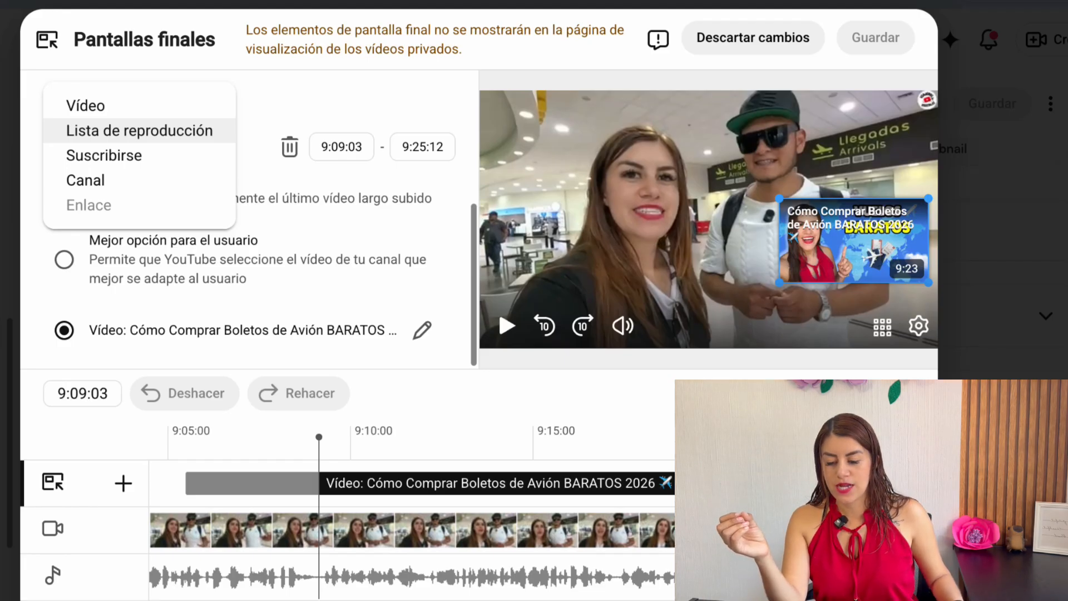
left_click(139, 130)
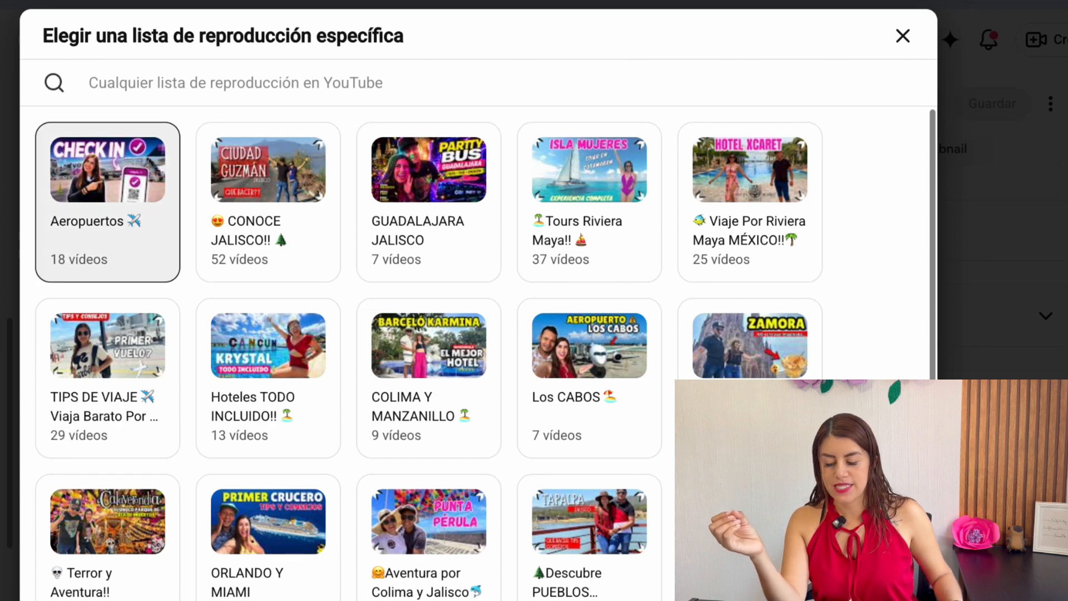
left_click(107, 201)
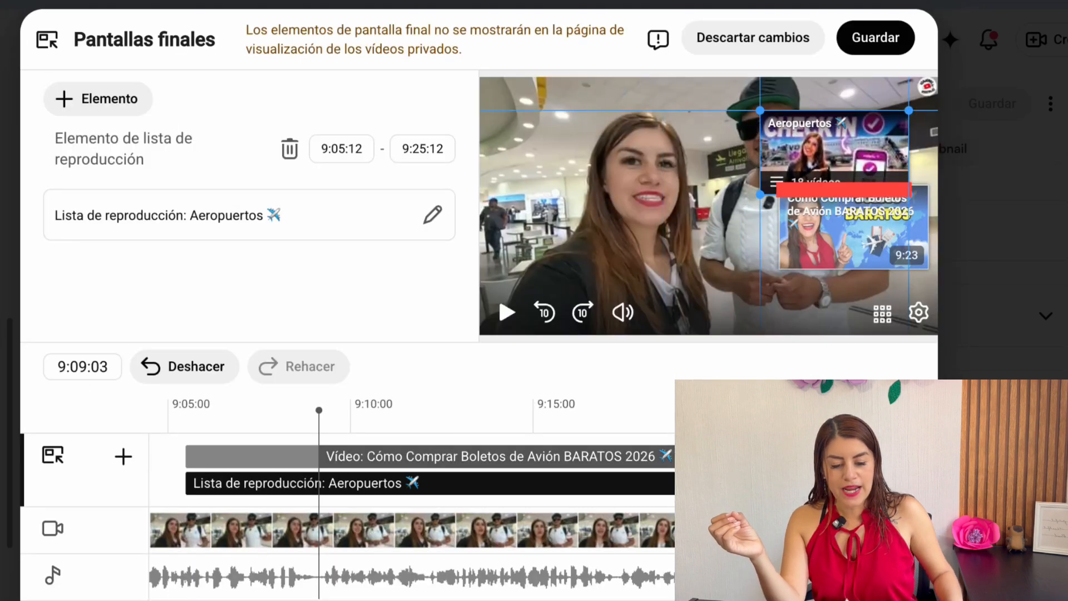
left_click_drag(612, 173, 564, 239)
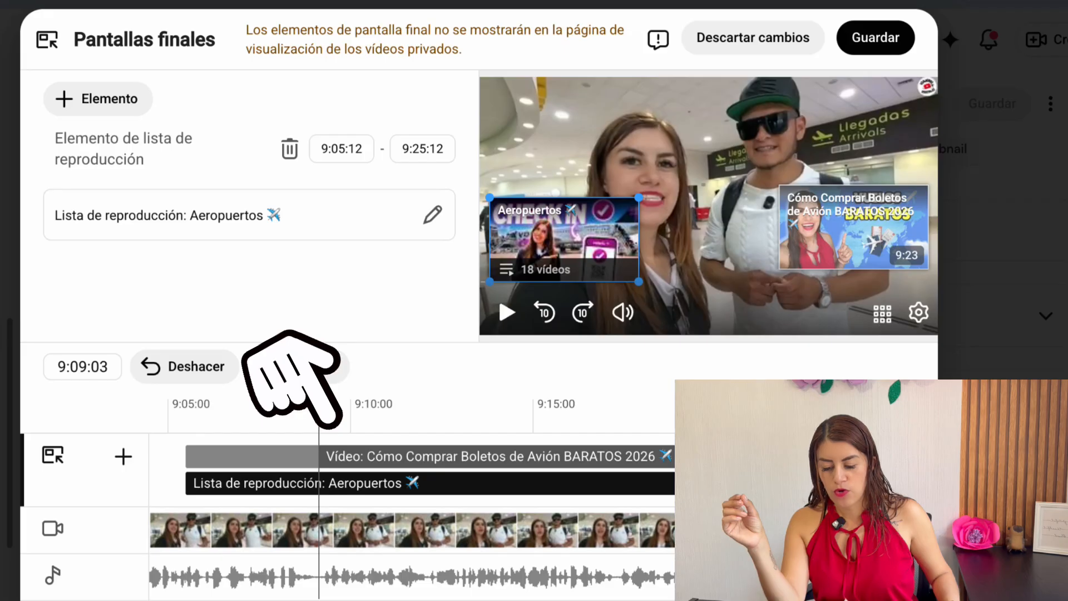
Check when the video and playlist elements appear in the end-screen timeline, and delete the "Aeropuertos" playlist element
mouse_move(320, 456)
left_mouse_down()
mouse_move(186, 456)
mouse_move(572, 456)
mouse_move(319, 456)
left_mouse_up()
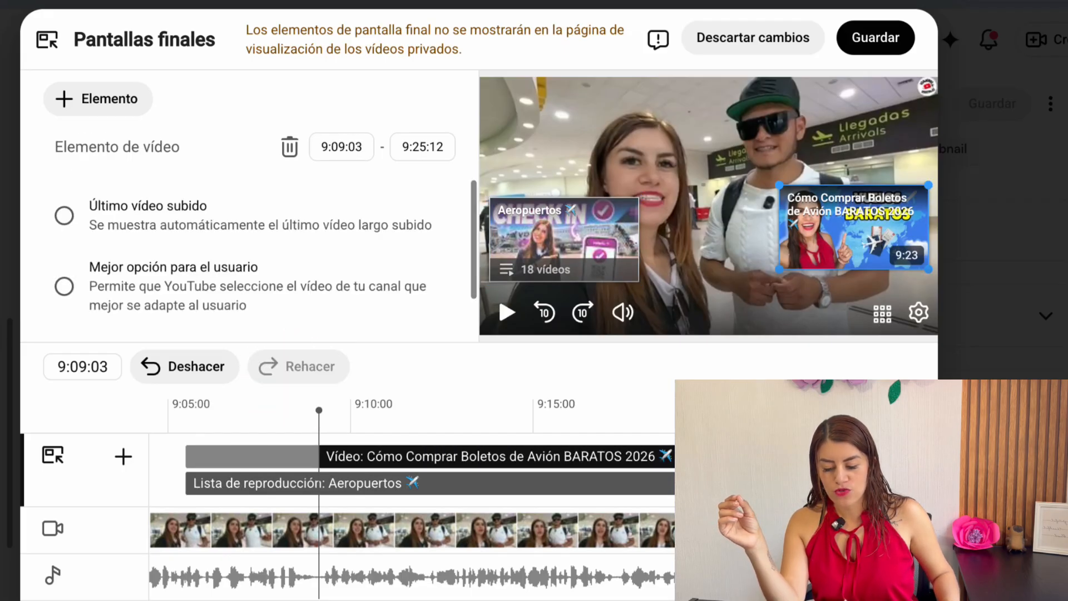
left_click(362, 483)
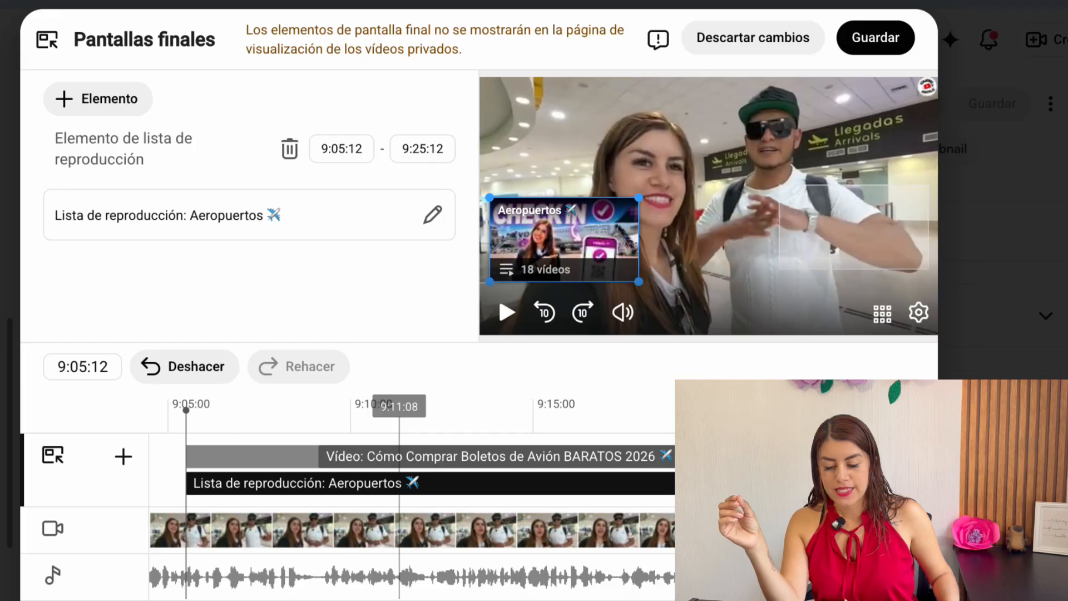
left_click(412, 412)
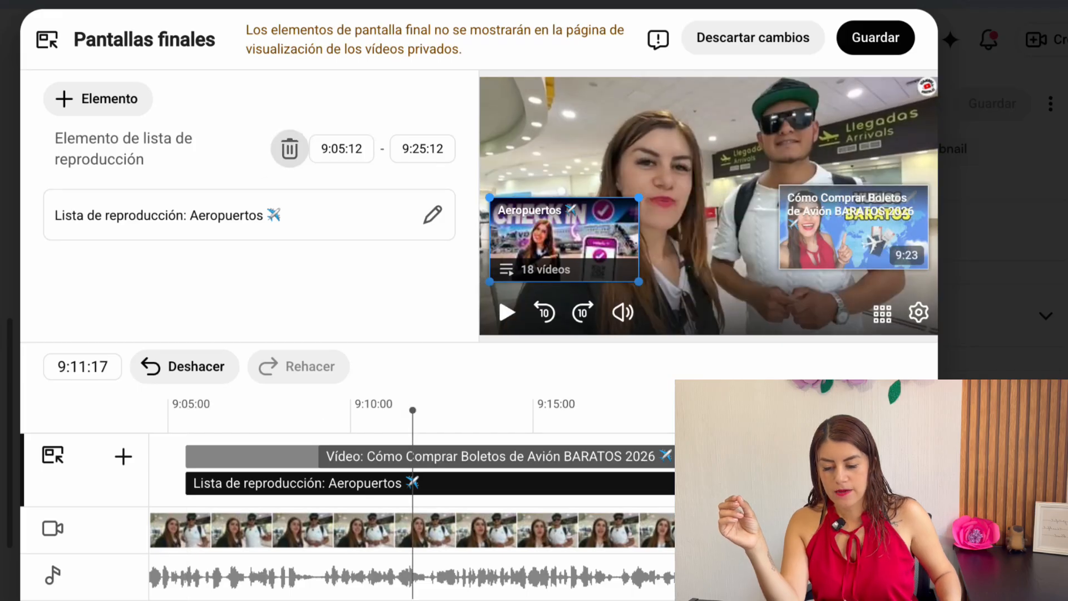
left_click(289, 148)
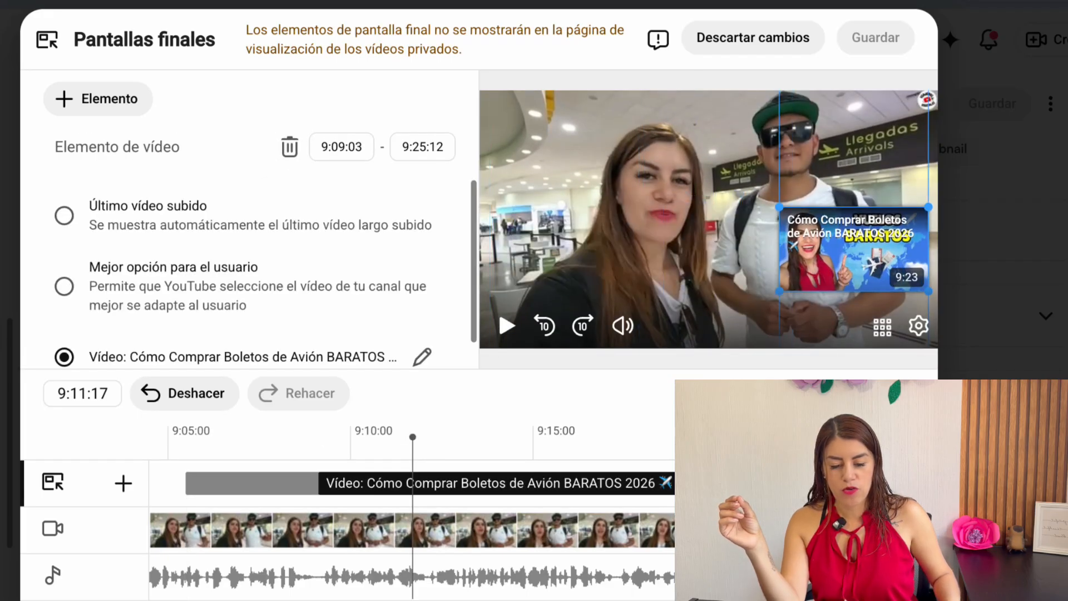